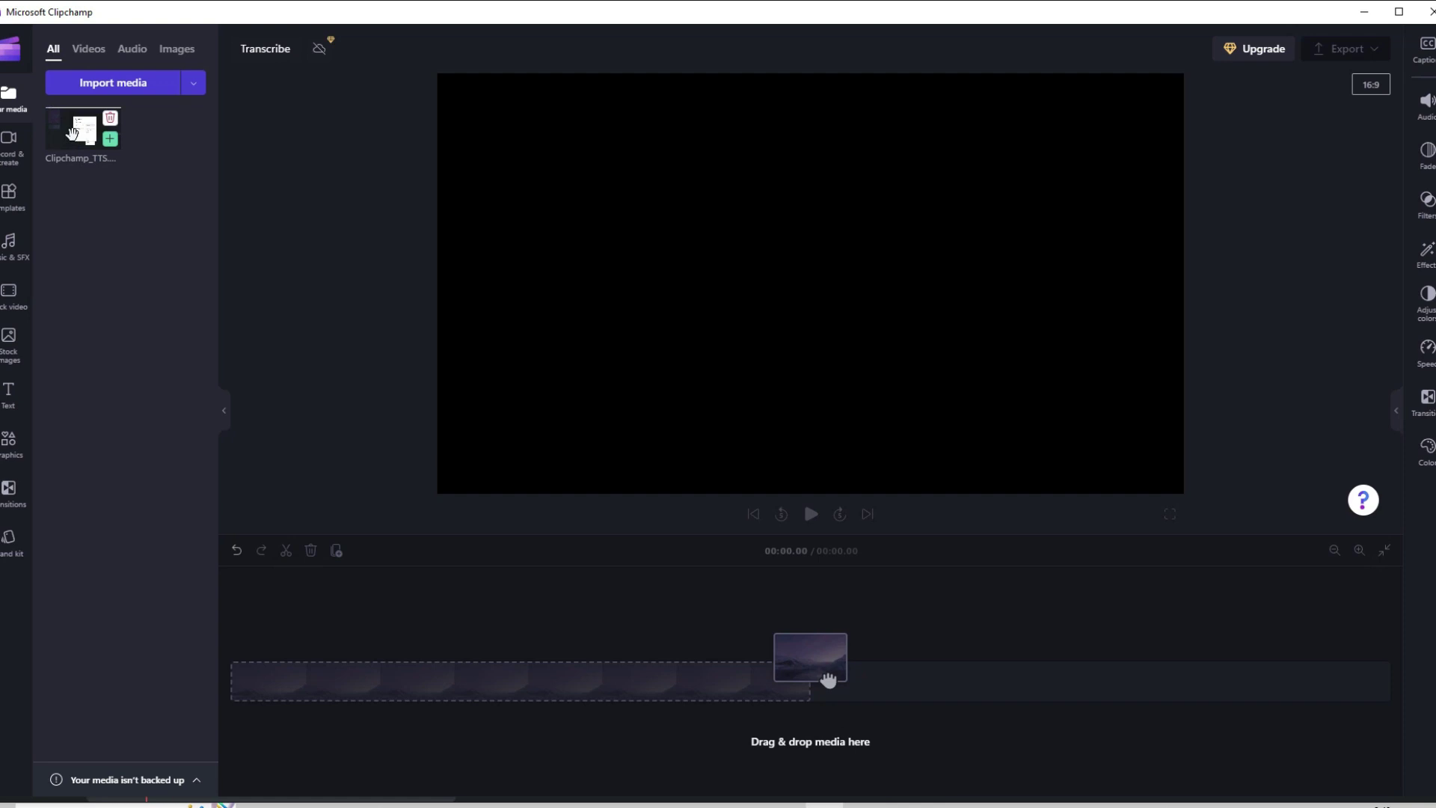
- Place the video clip on the timeline and browse the Music & SFX library
left_click_drag(828, 679, 290, 706)
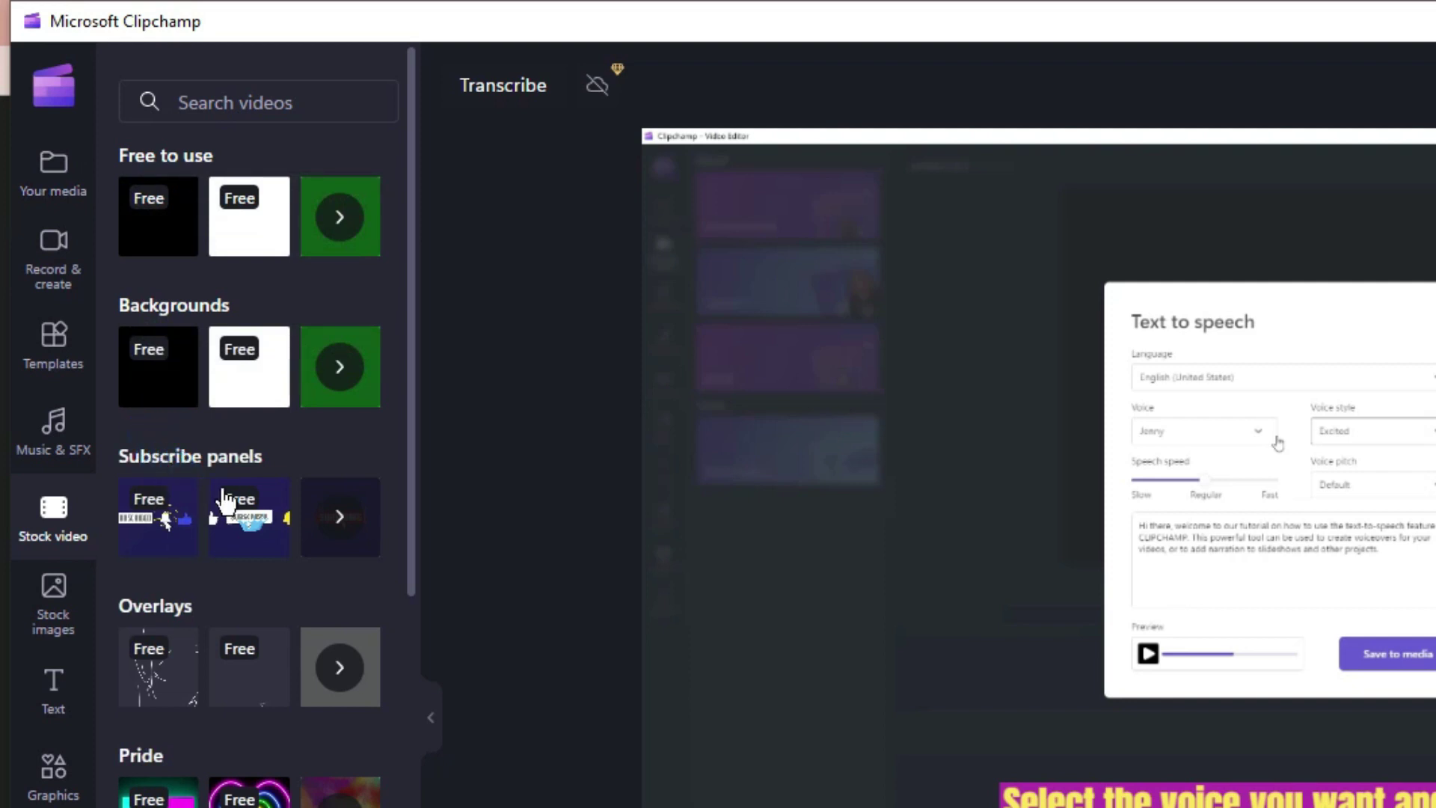
left_click(60, 443)
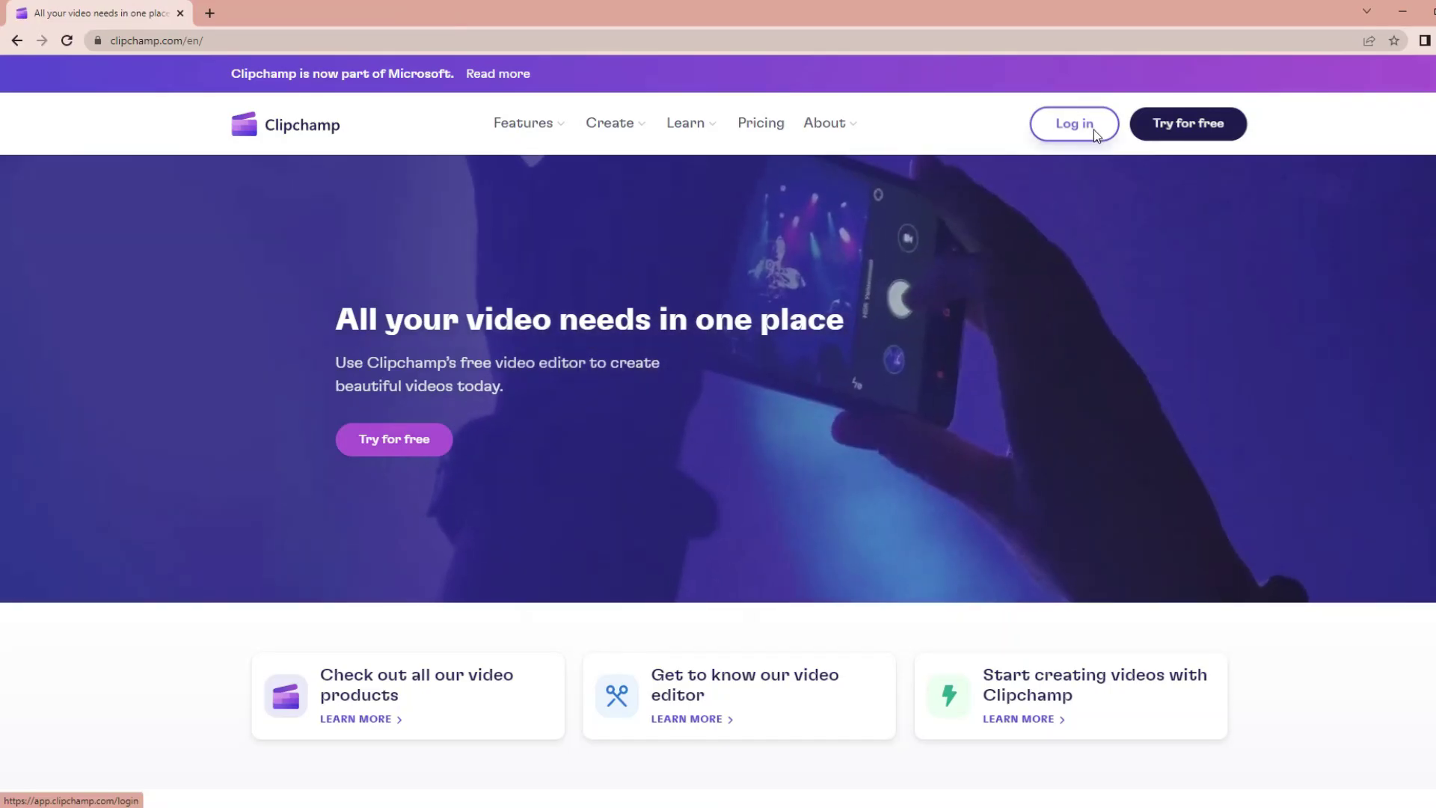
- Go to the Clipchamp sign-in page, then open the Clipchamp – Video Editor Microsoft Store listing
left_click(1093, 129)
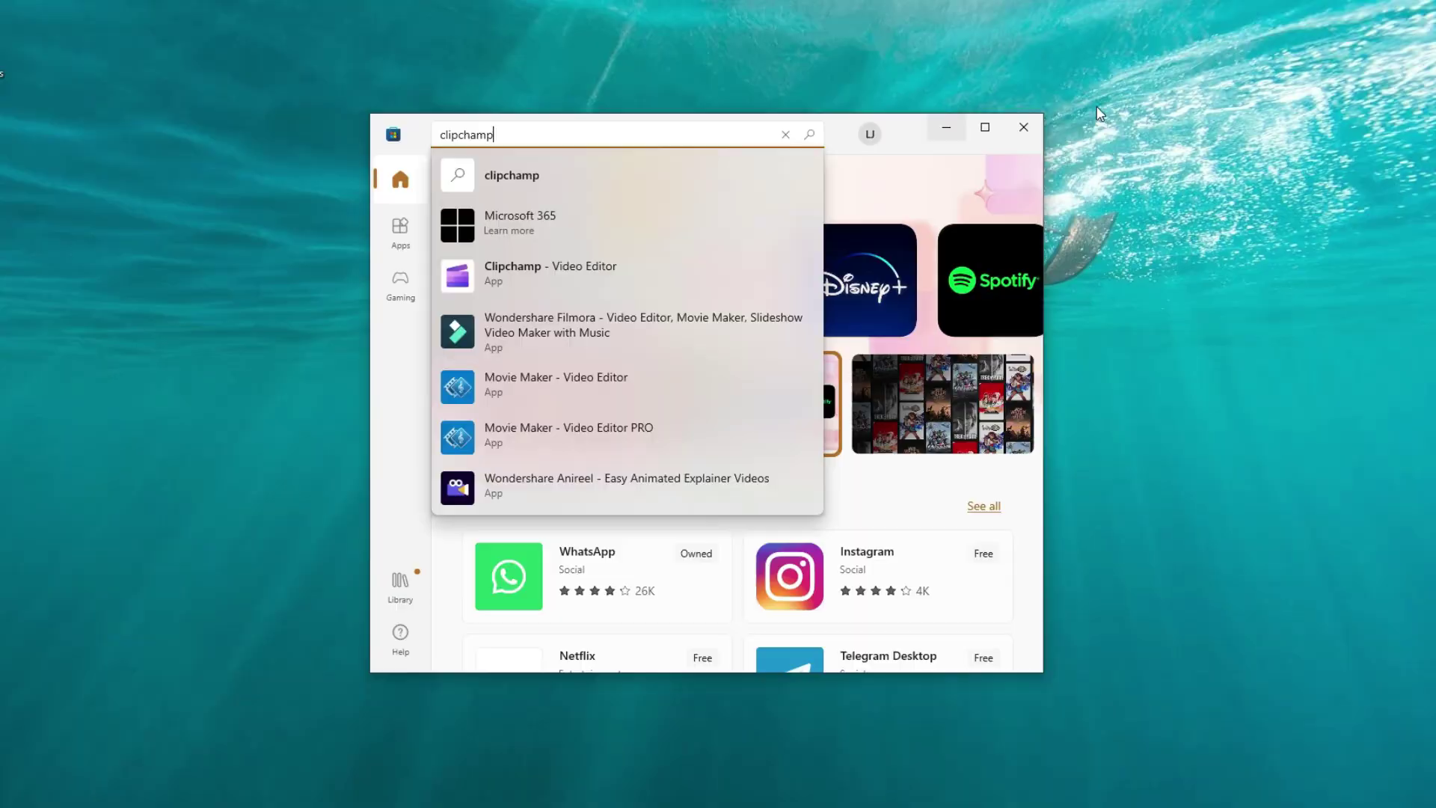
left_click(606, 271)
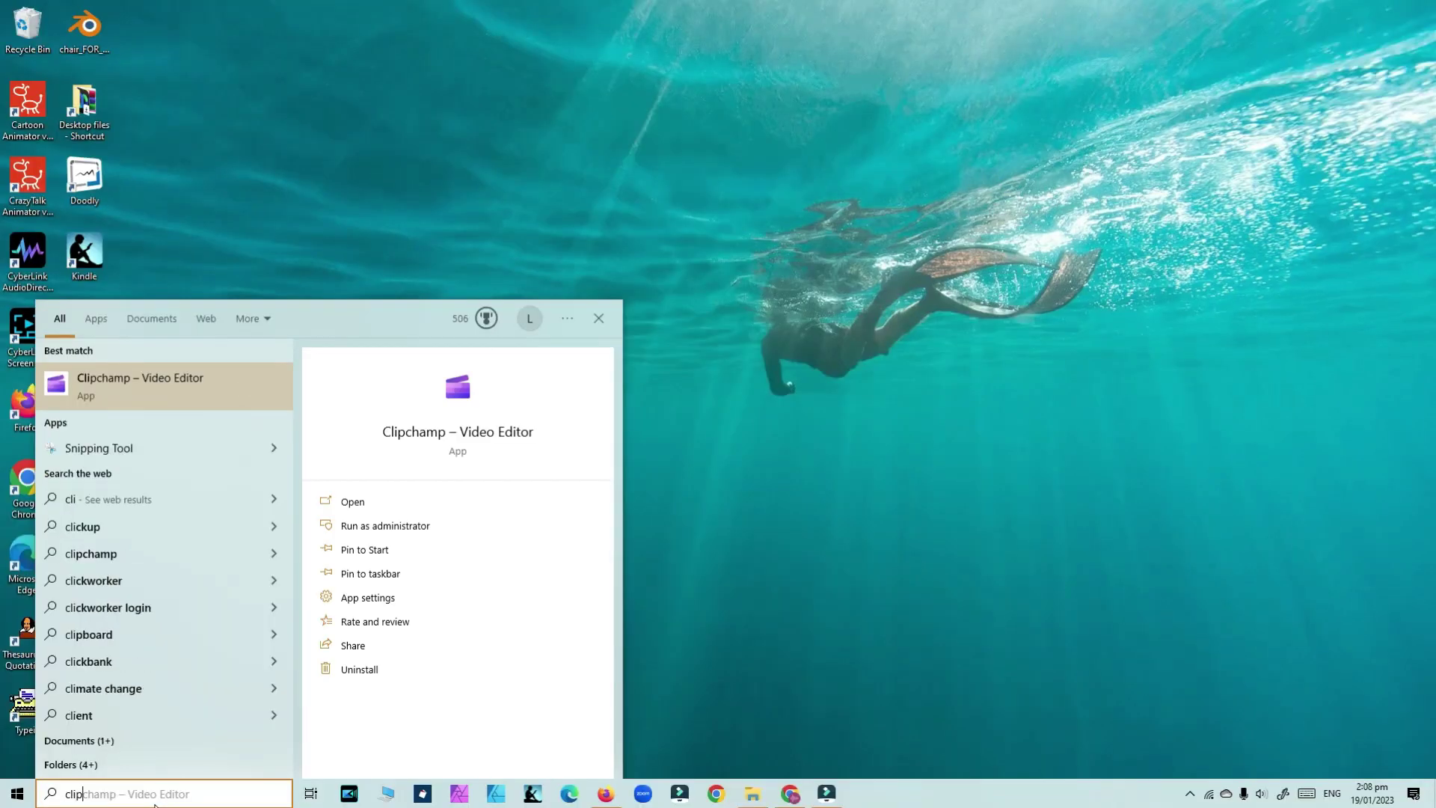
- Launch the installed Clipchamp – Video Editor app from Windows search
key("Escape")
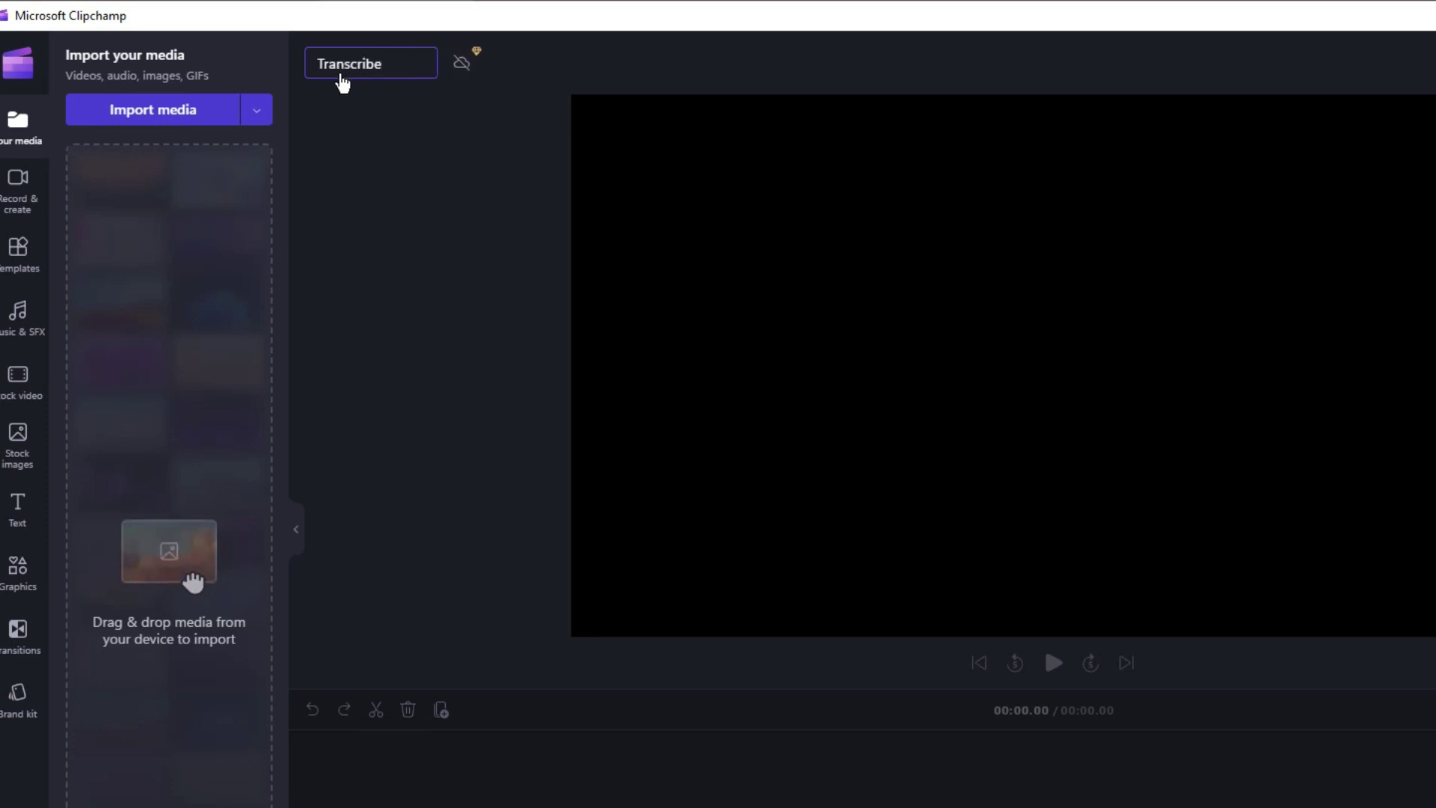
- Import the screen recording from the computer's files and drag it onto the timeline
left_click(257, 113)
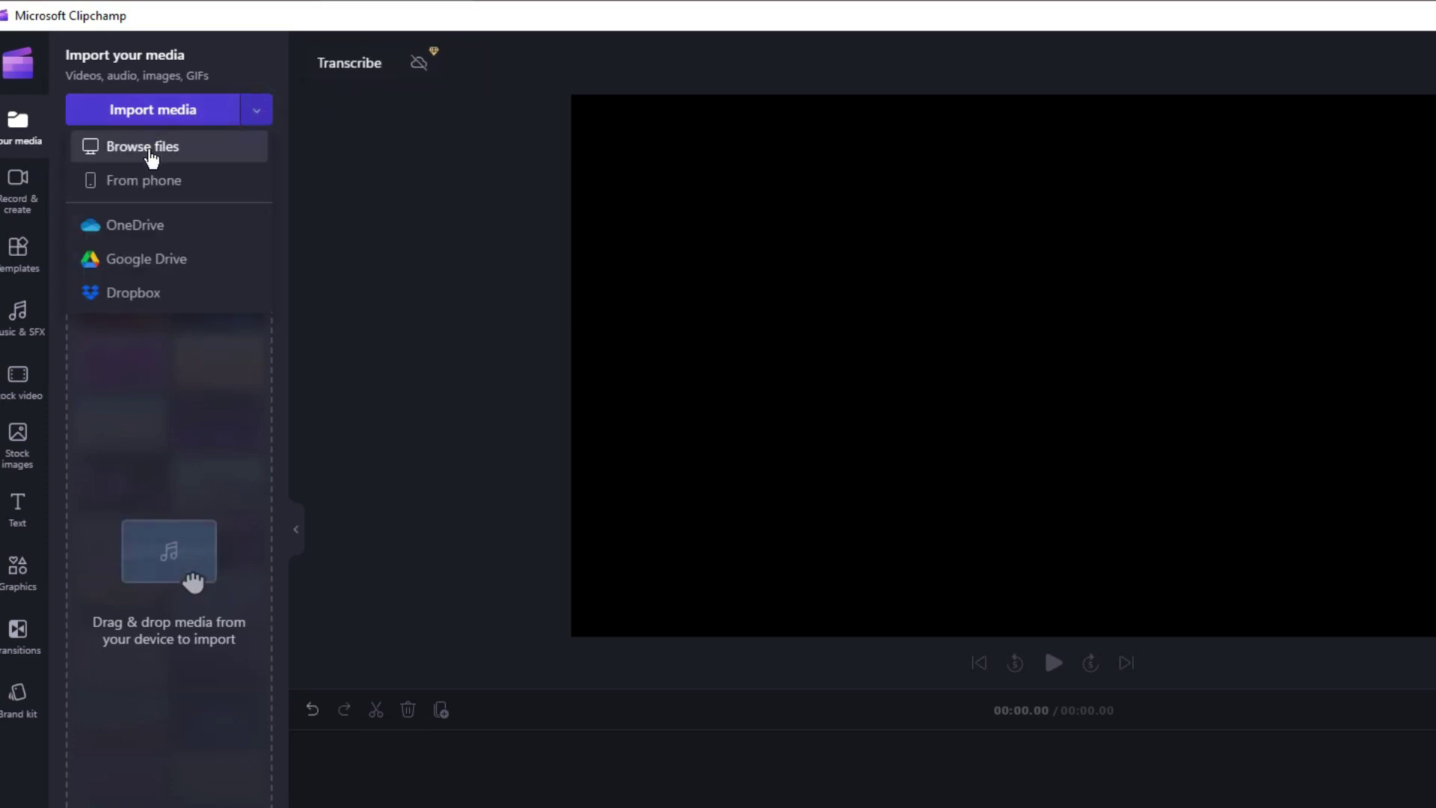
left_click(153, 212)
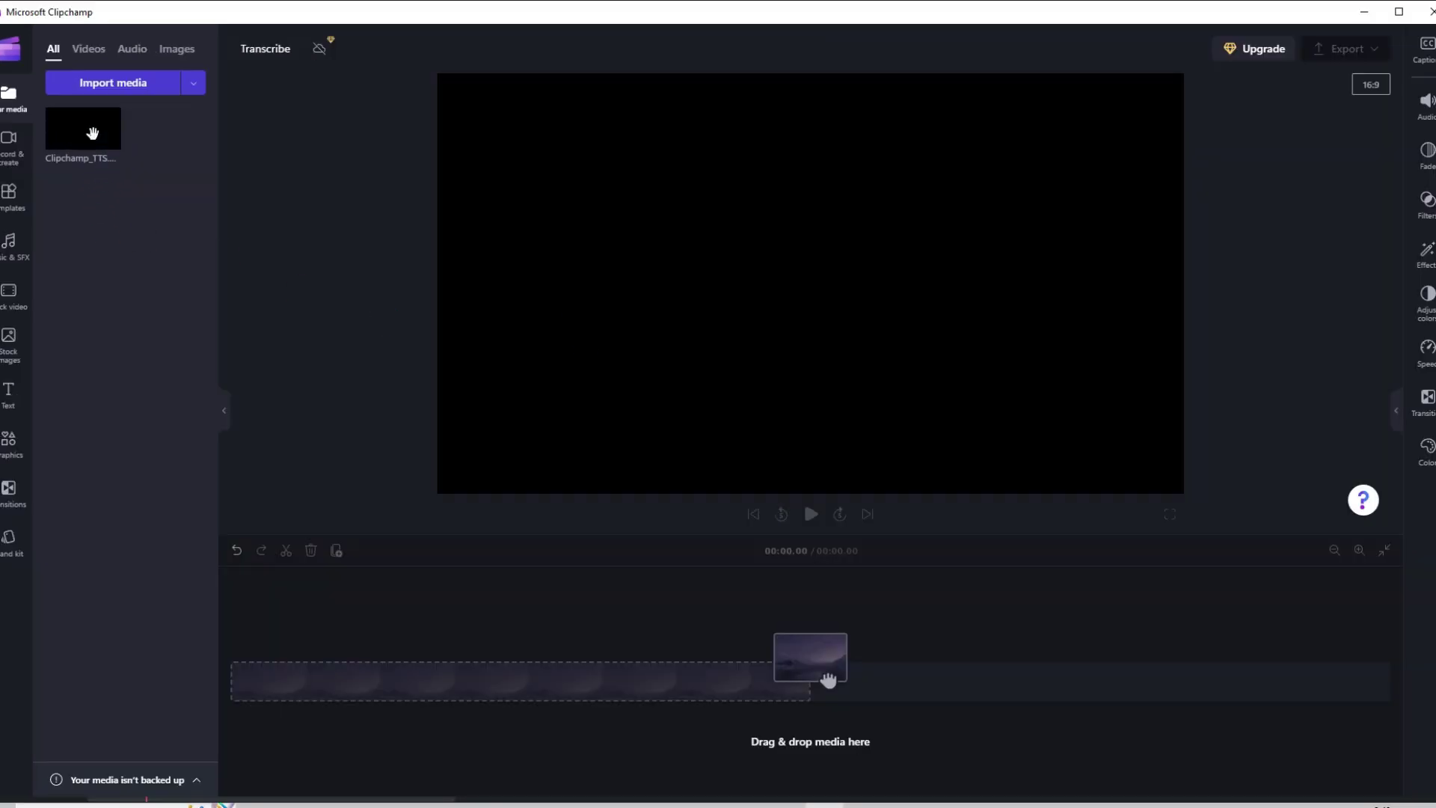
mouse_move(92, 133)
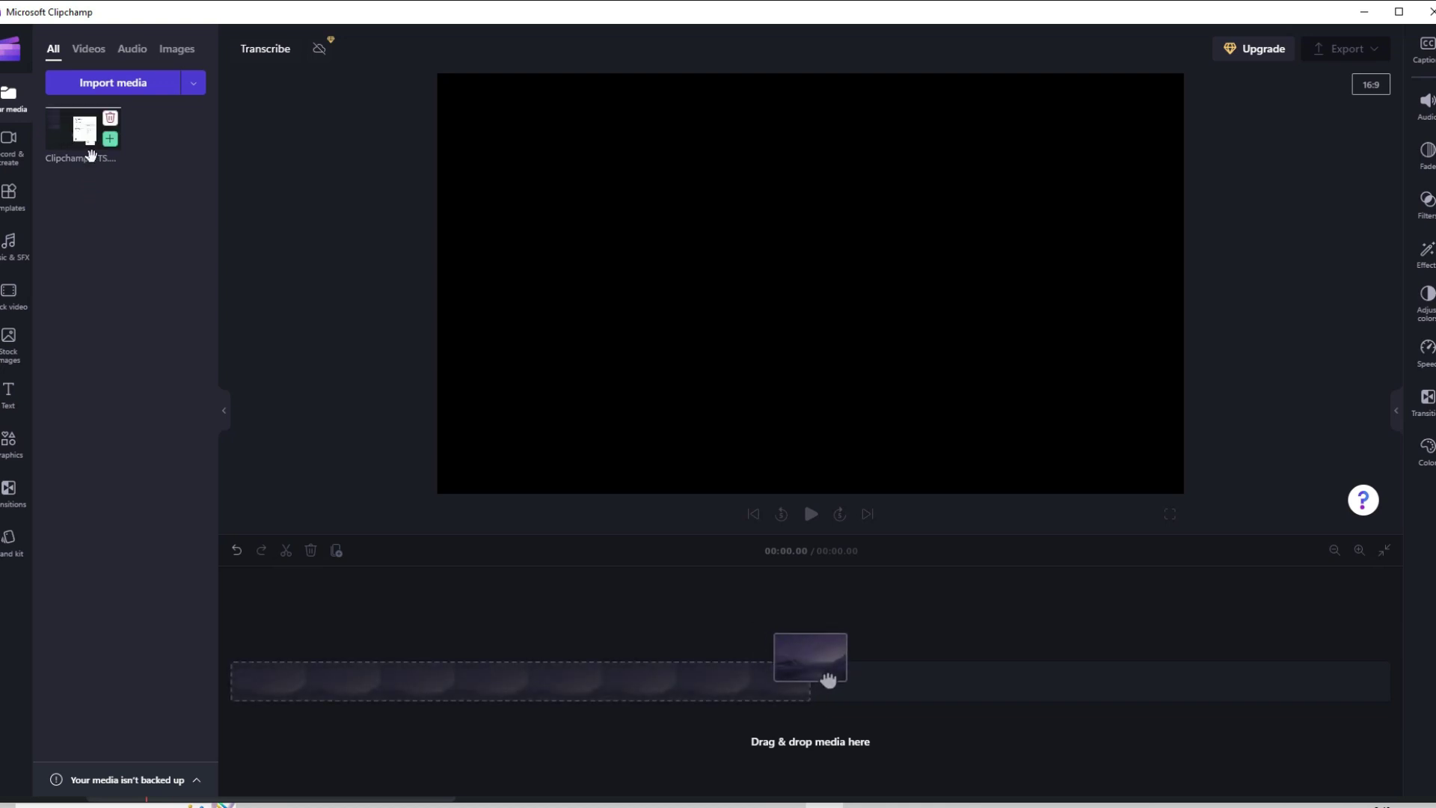
left_click_drag(828, 679, 823, 680)
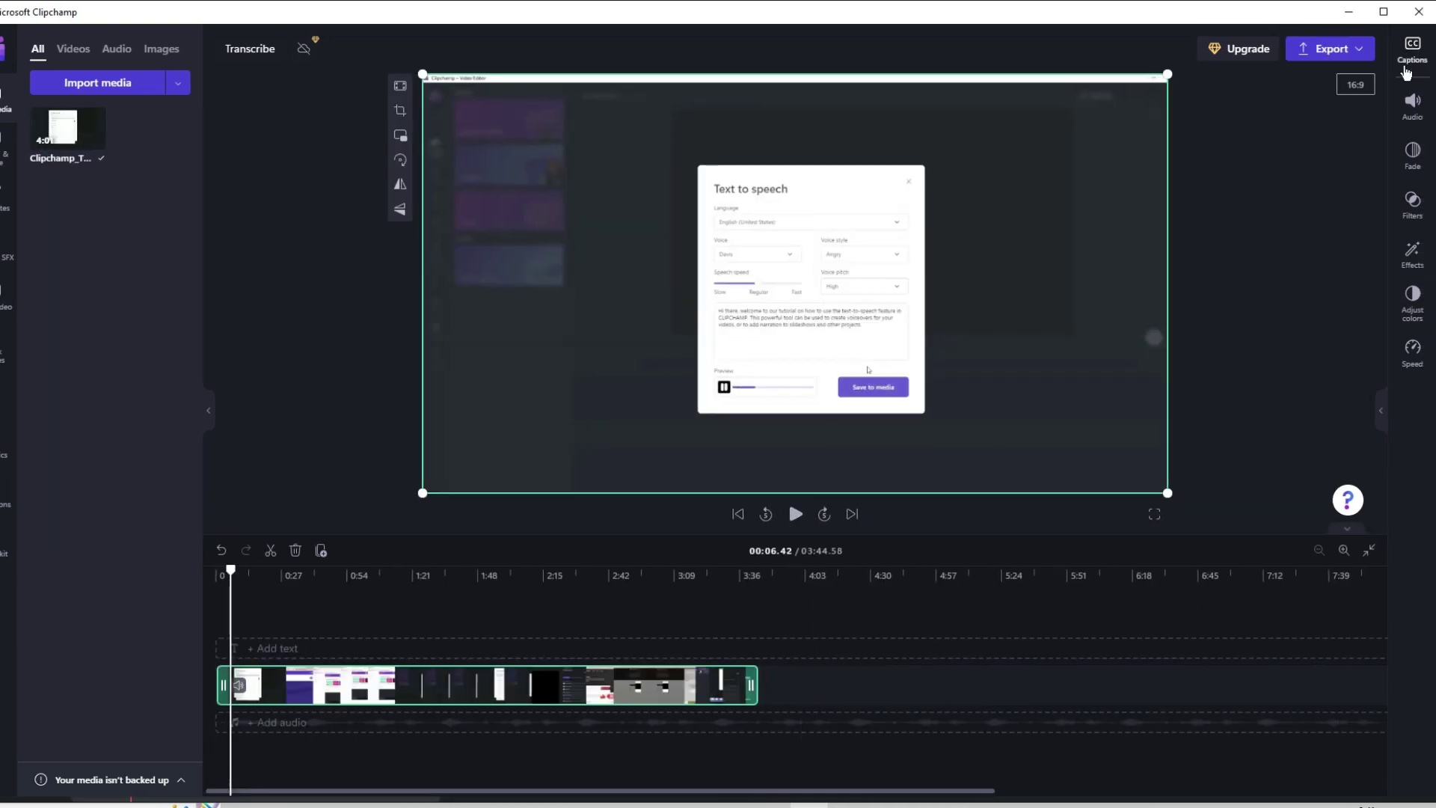
- Start auto-captions and keep English (United States) as the recognition language
left_click(1414, 51)
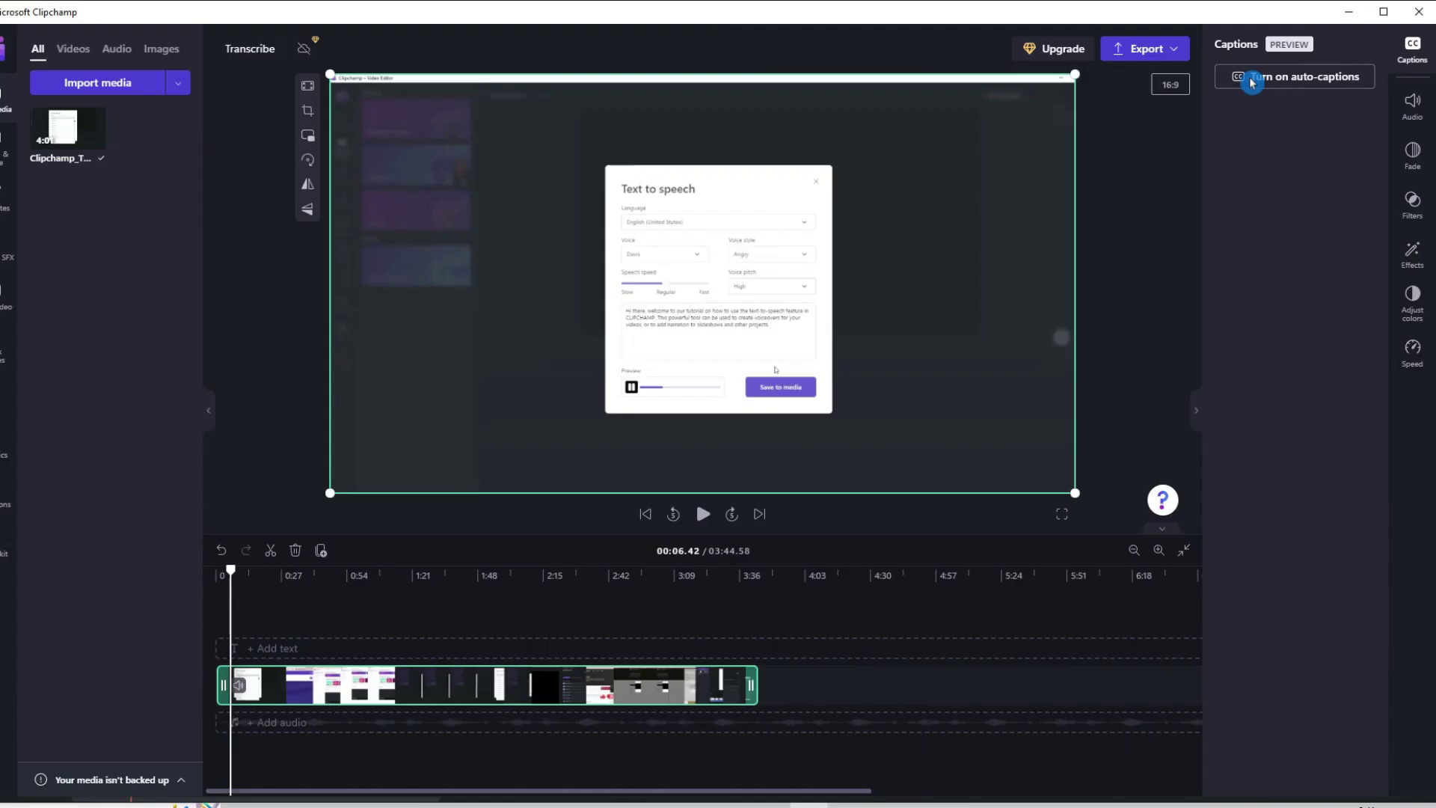
left_click(1058, 174)
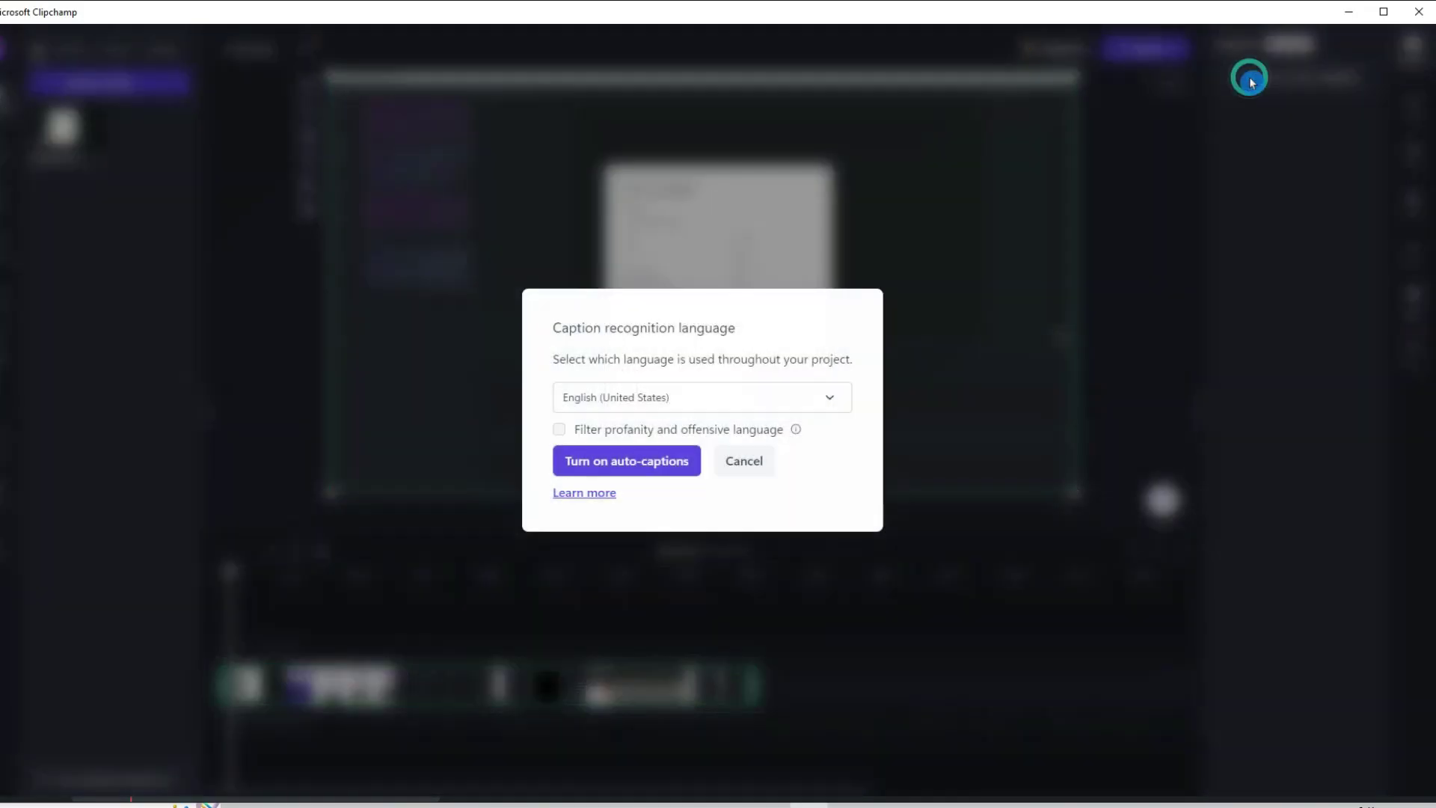
left_click(829, 407)
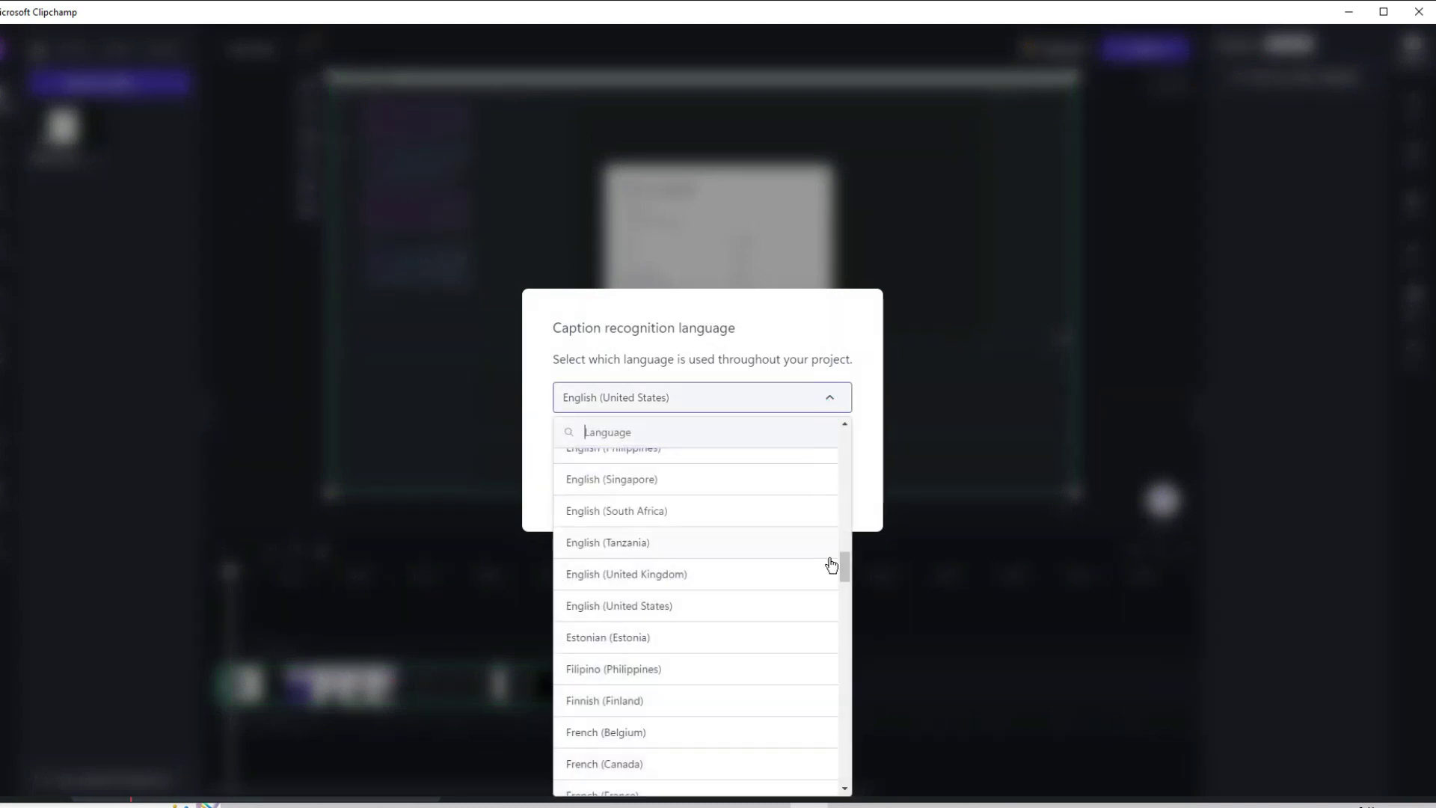
mouse_move(843, 572)
left_mouse_down()
mouse_move(853, 443)
mouse_move(848, 561)
left_mouse_up()
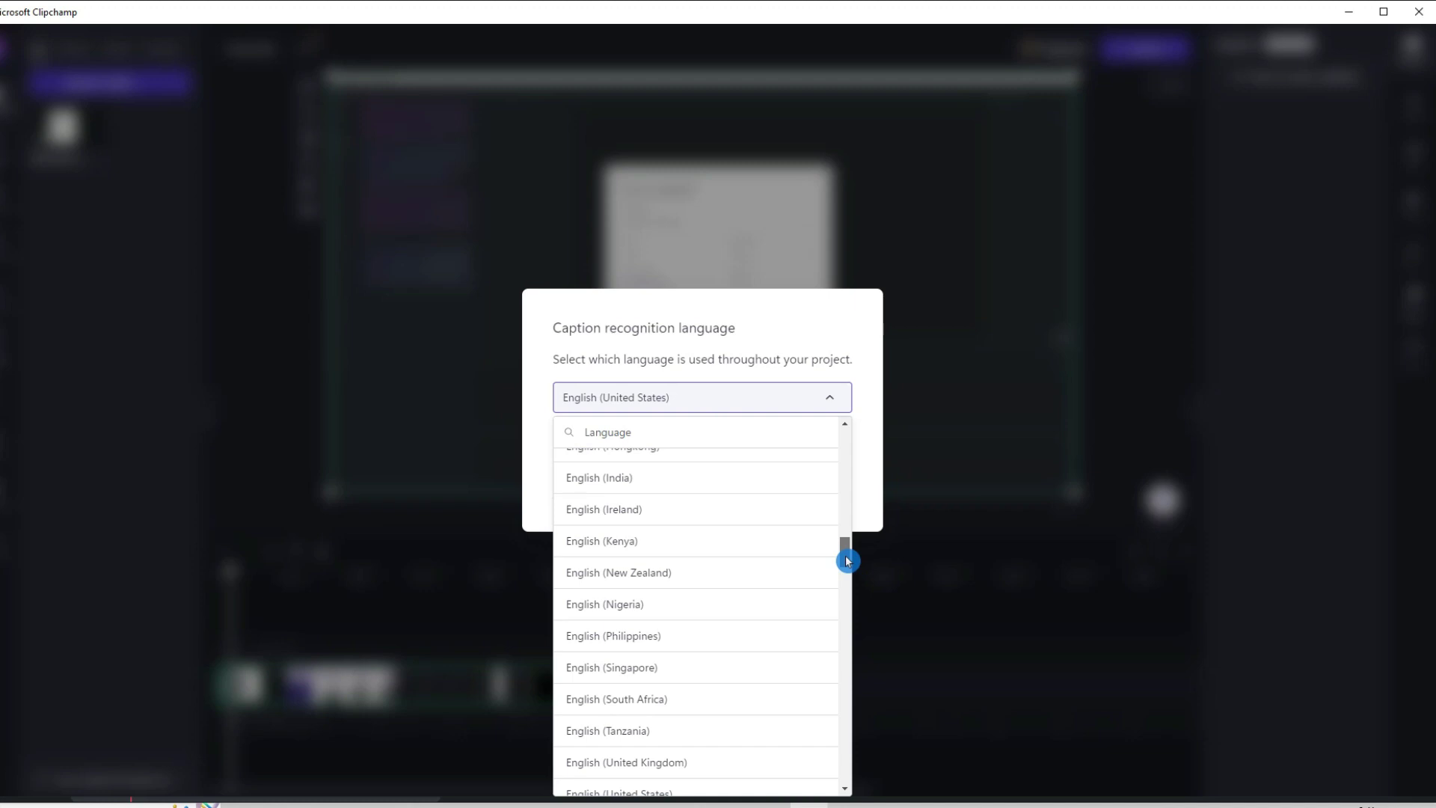
left_click_drag(846, 557, 841, 572)
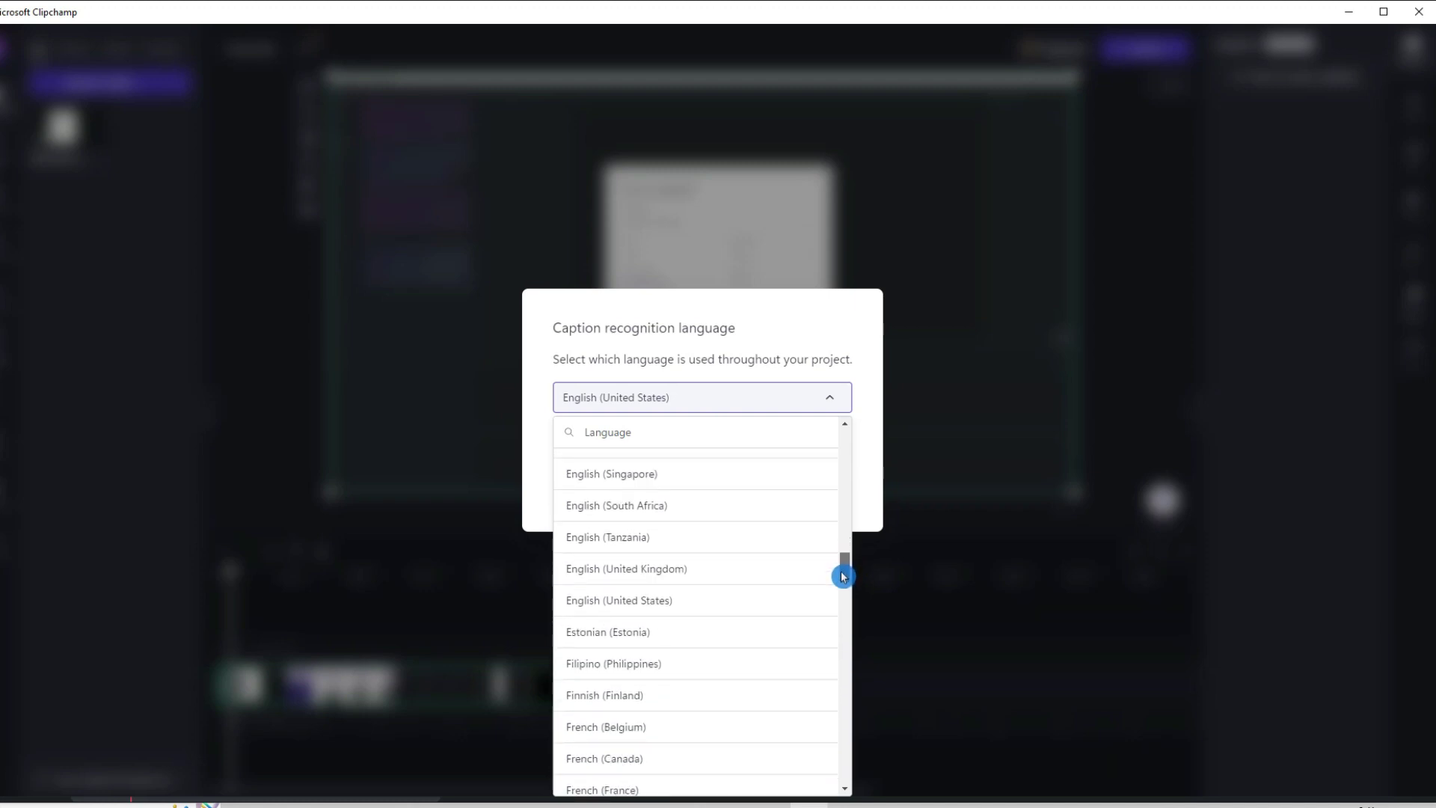
left_click(674, 601)
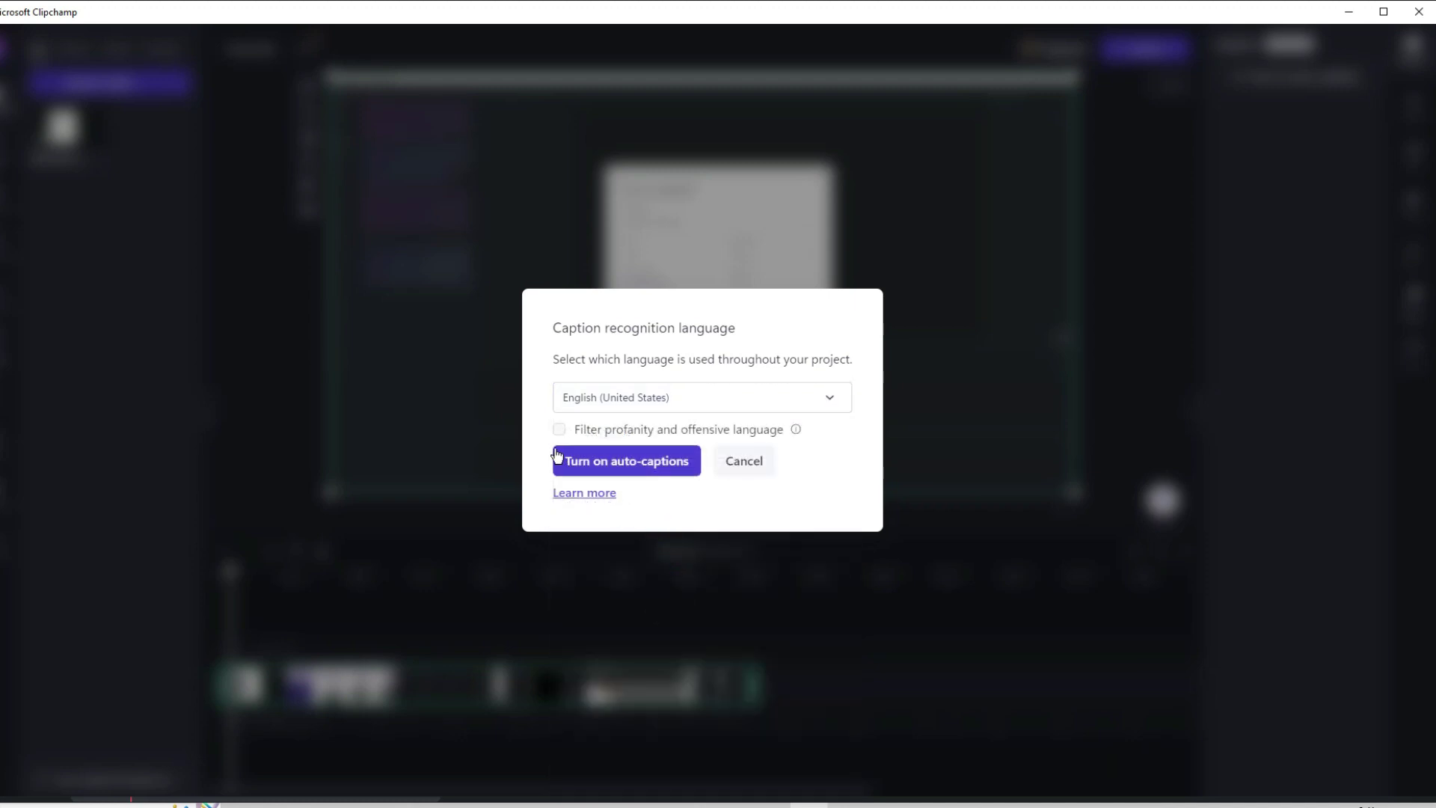
- Confirm turning on auto-captions so the captions and transcript are generated
left_click(629, 479)
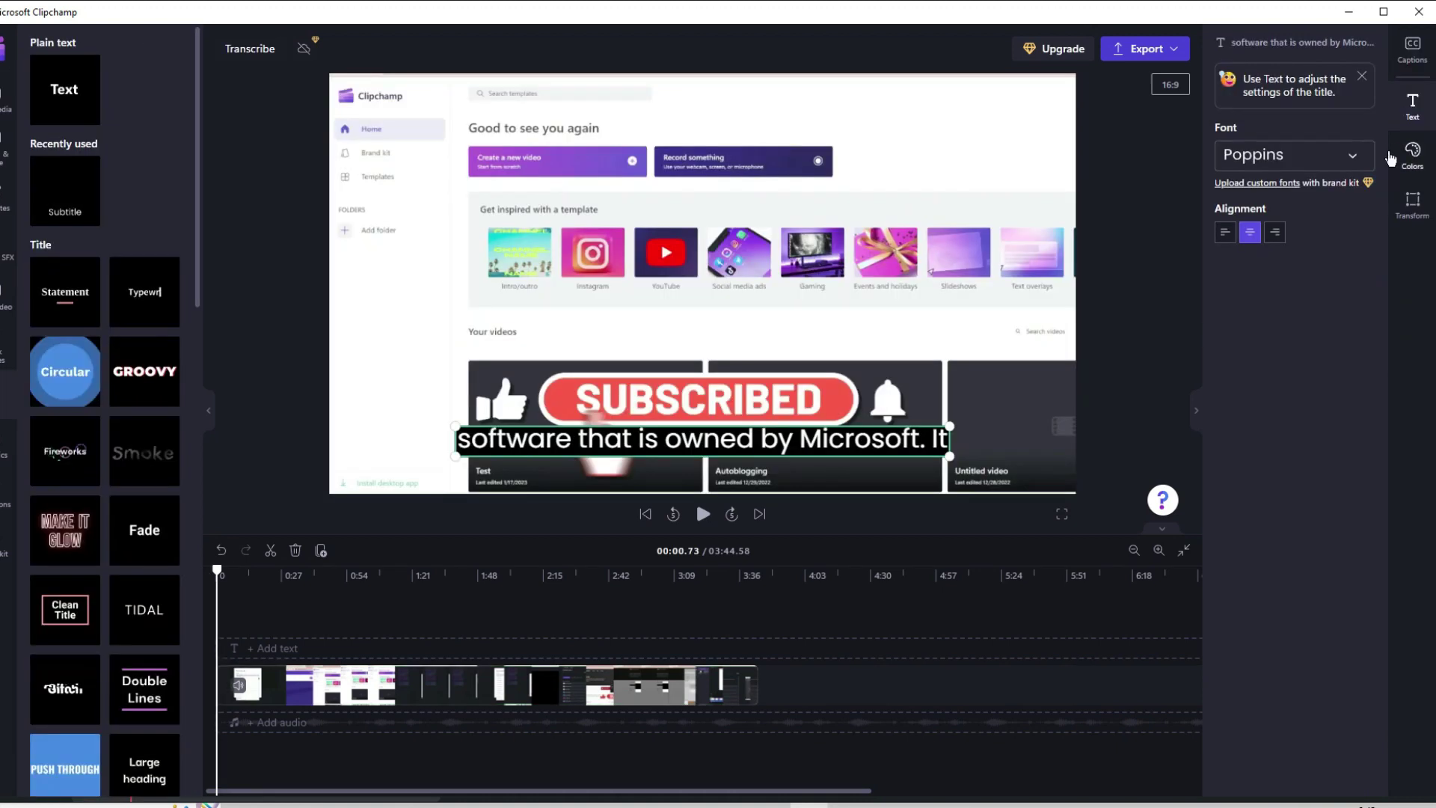
- Color the captions with yellow FBE555 text on a purple B030B0 background
left_click(1412, 154)
left_click(1230, 172)
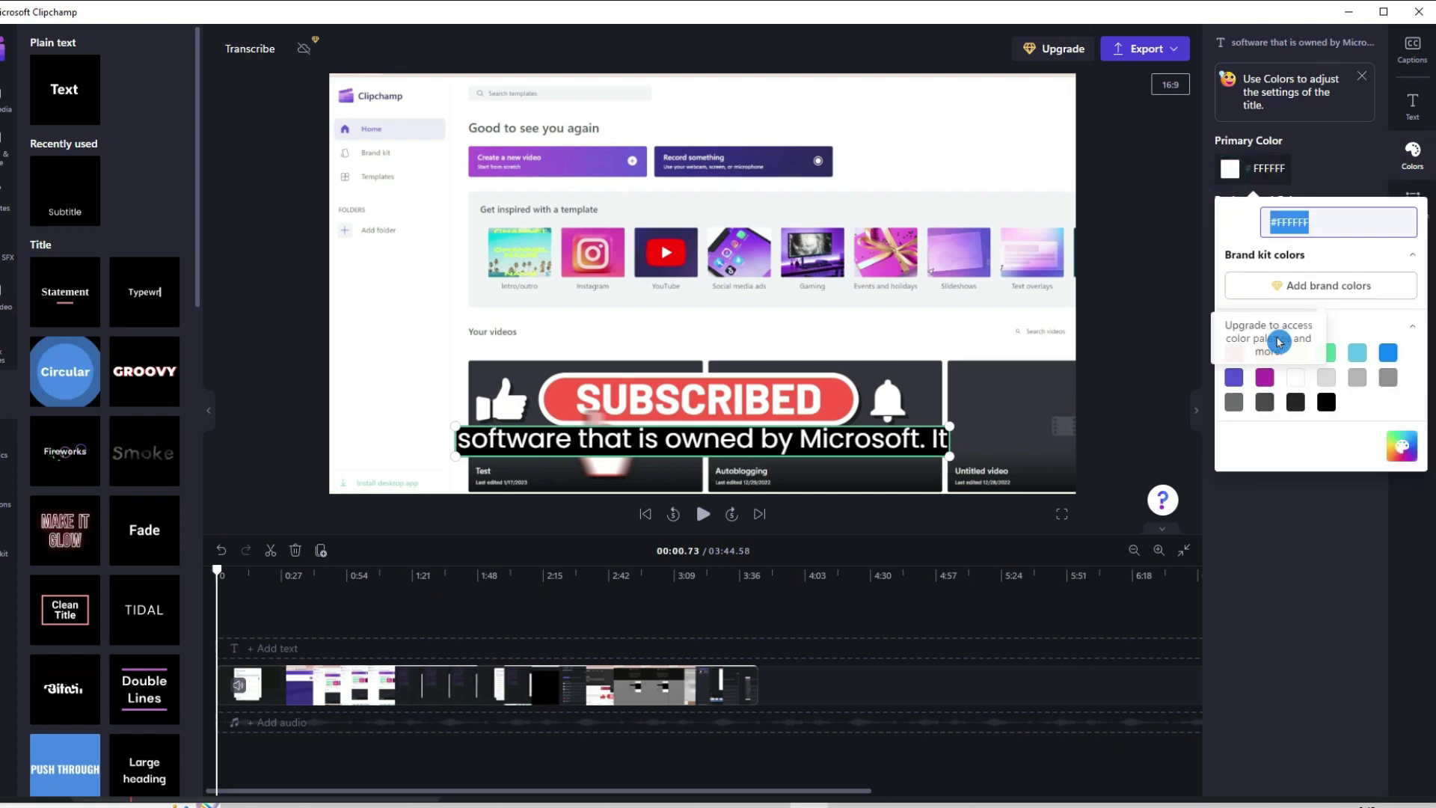
left_click(1295, 352)
left_click(1354, 523)
left_click(1234, 229)
left_click(1234, 411)
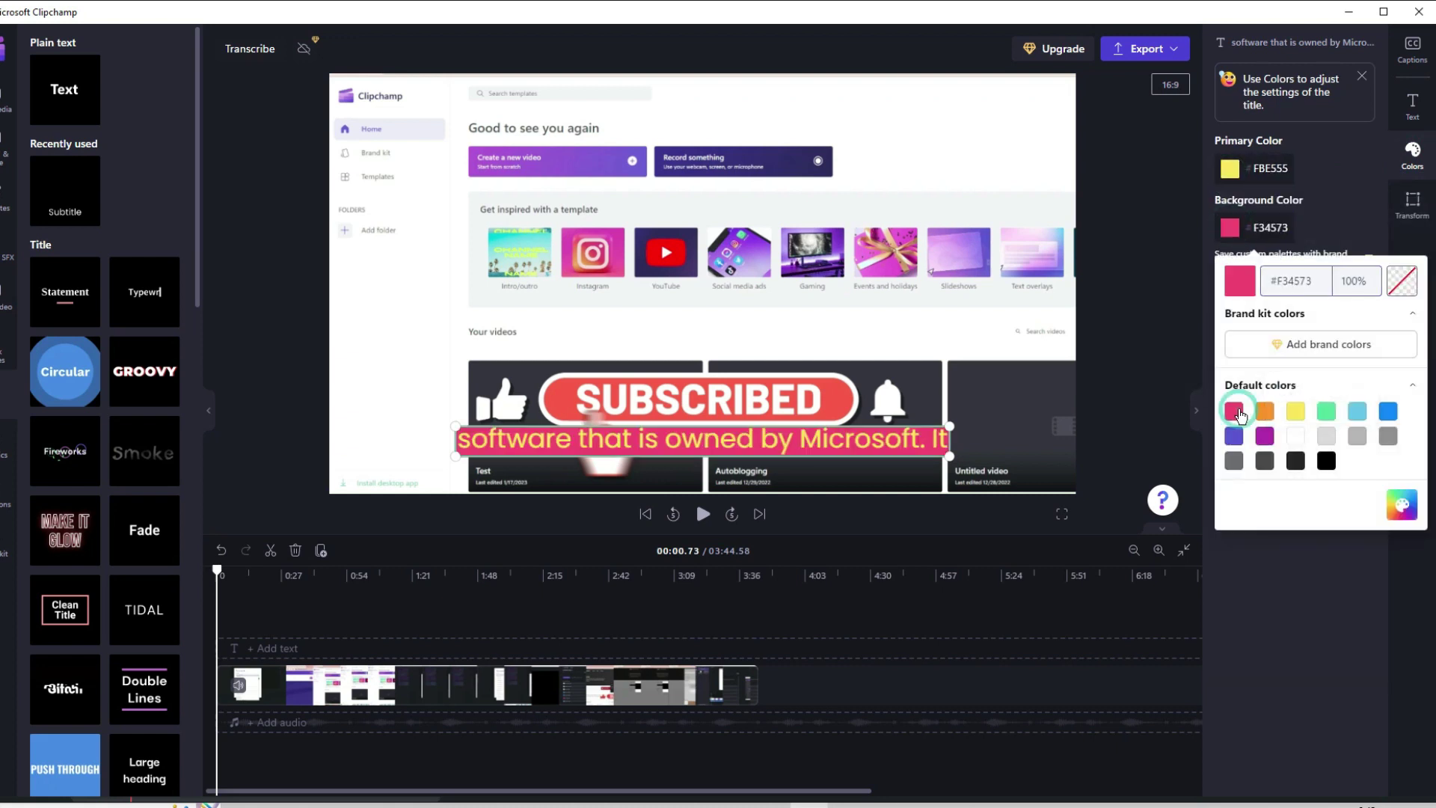
left_click(1265, 436)
left_click(1264, 517)
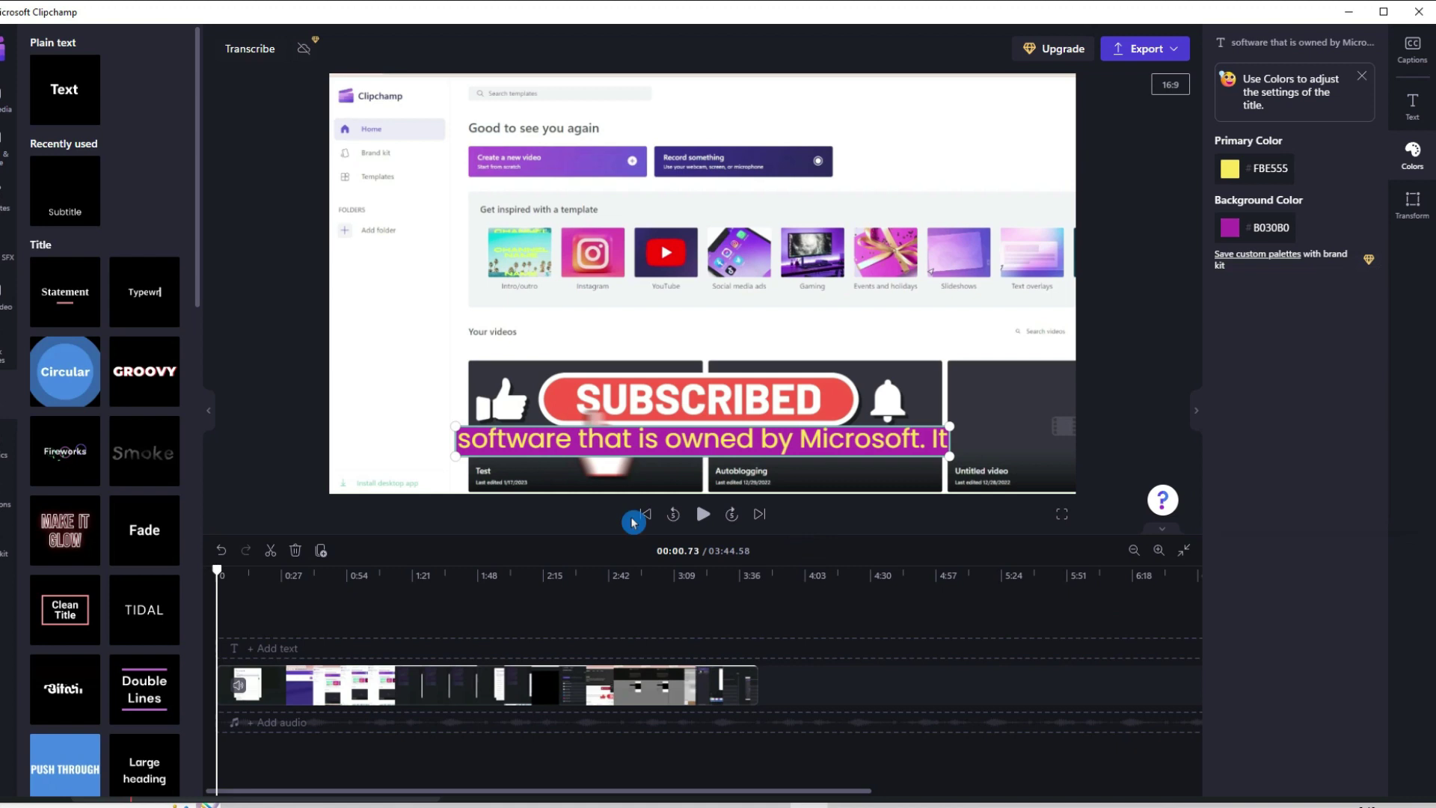
- Position the captions at bottom centre and adjust their size
left_click_drag(656, 438, 681, 332)
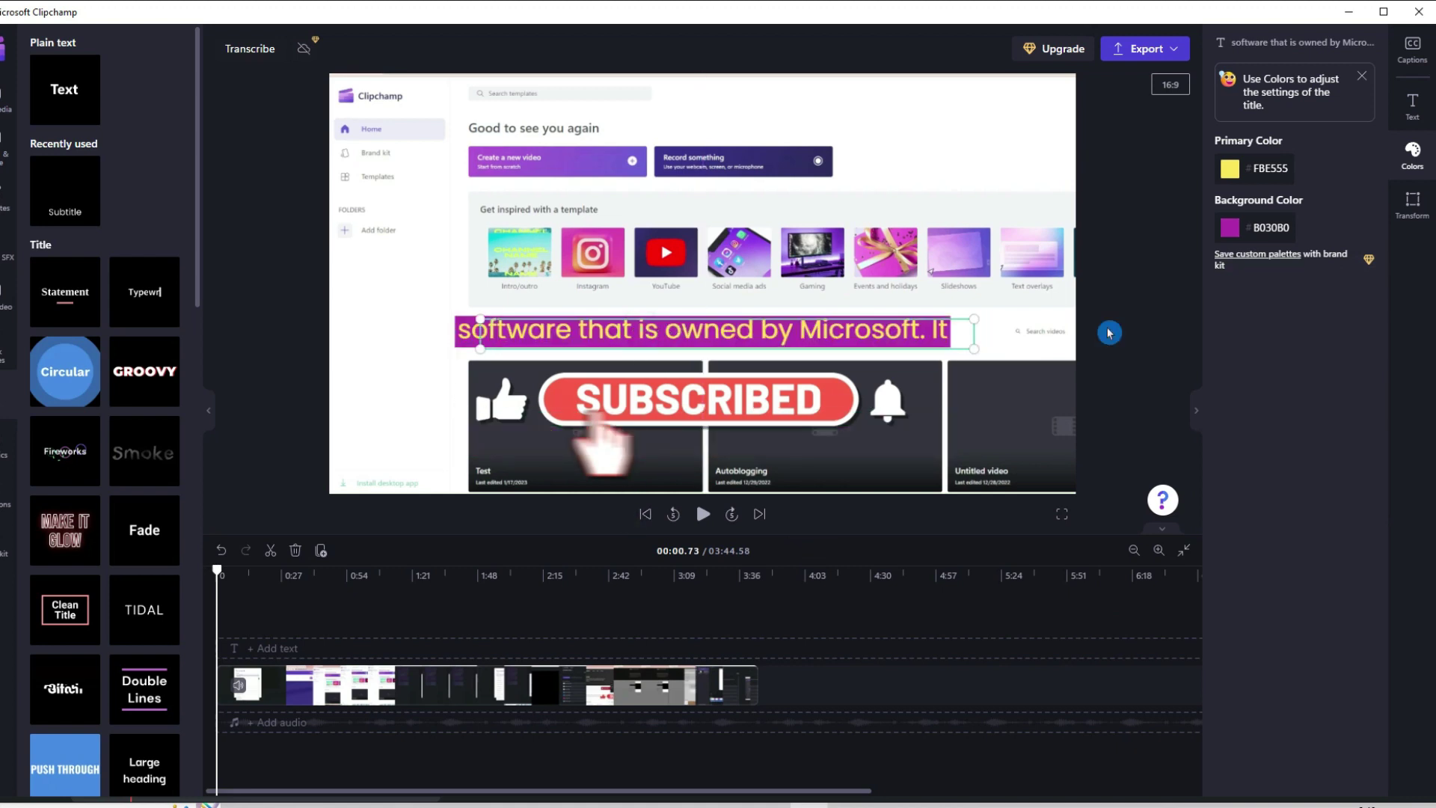
left_click(1412, 202)
left_click(1240, 178)
left_click(1222, 178)
left_click(1240, 195)
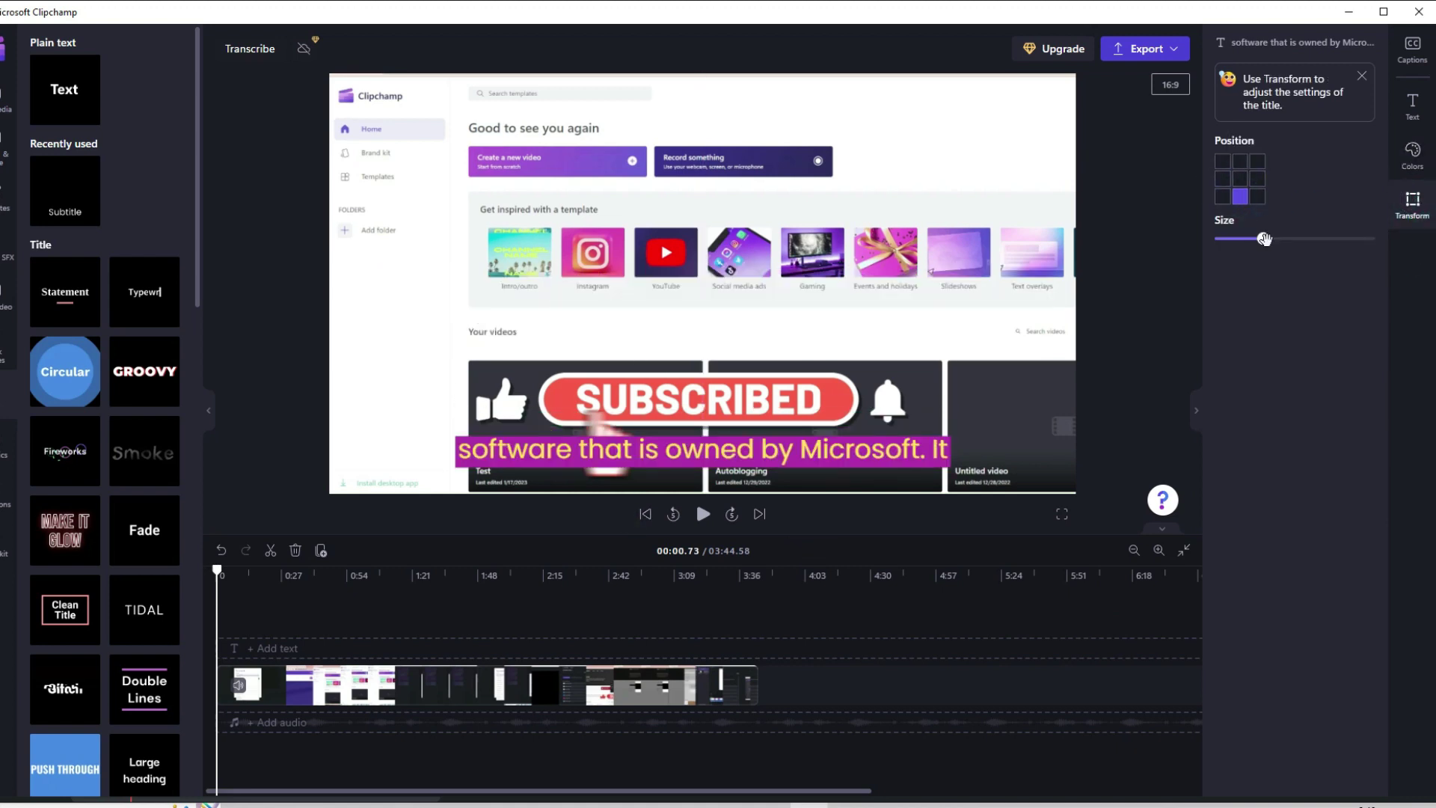
mouse_move(1263, 239)
left_mouse_down()
mouse_move(1315, 240)
mouse_move(1251, 240)
left_mouse_up()
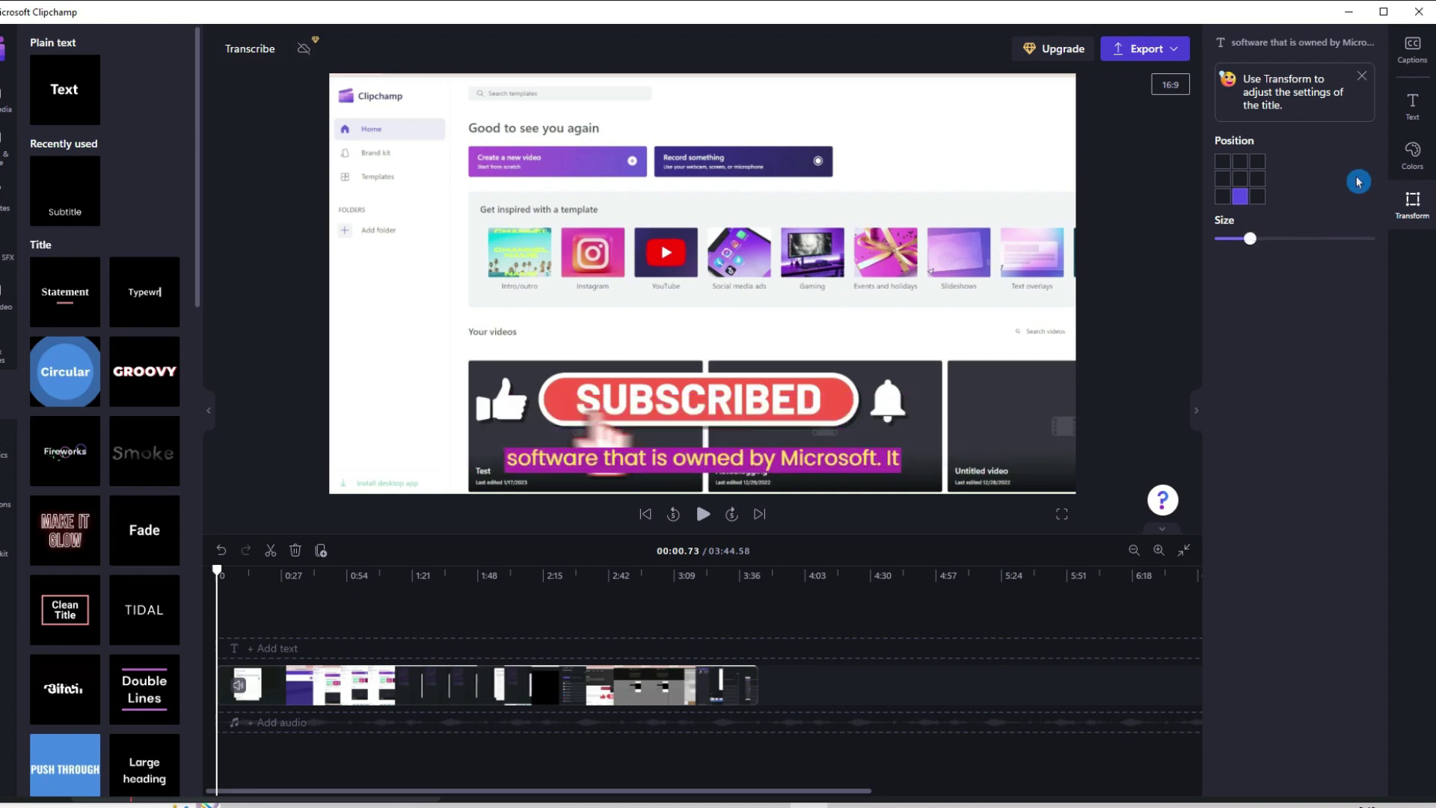
left_click(1412, 105)
- Set the caption font to Anton and check the captions at several points, such as 1:54.51
left_click(1353, 159)
left_click(1271, 407)
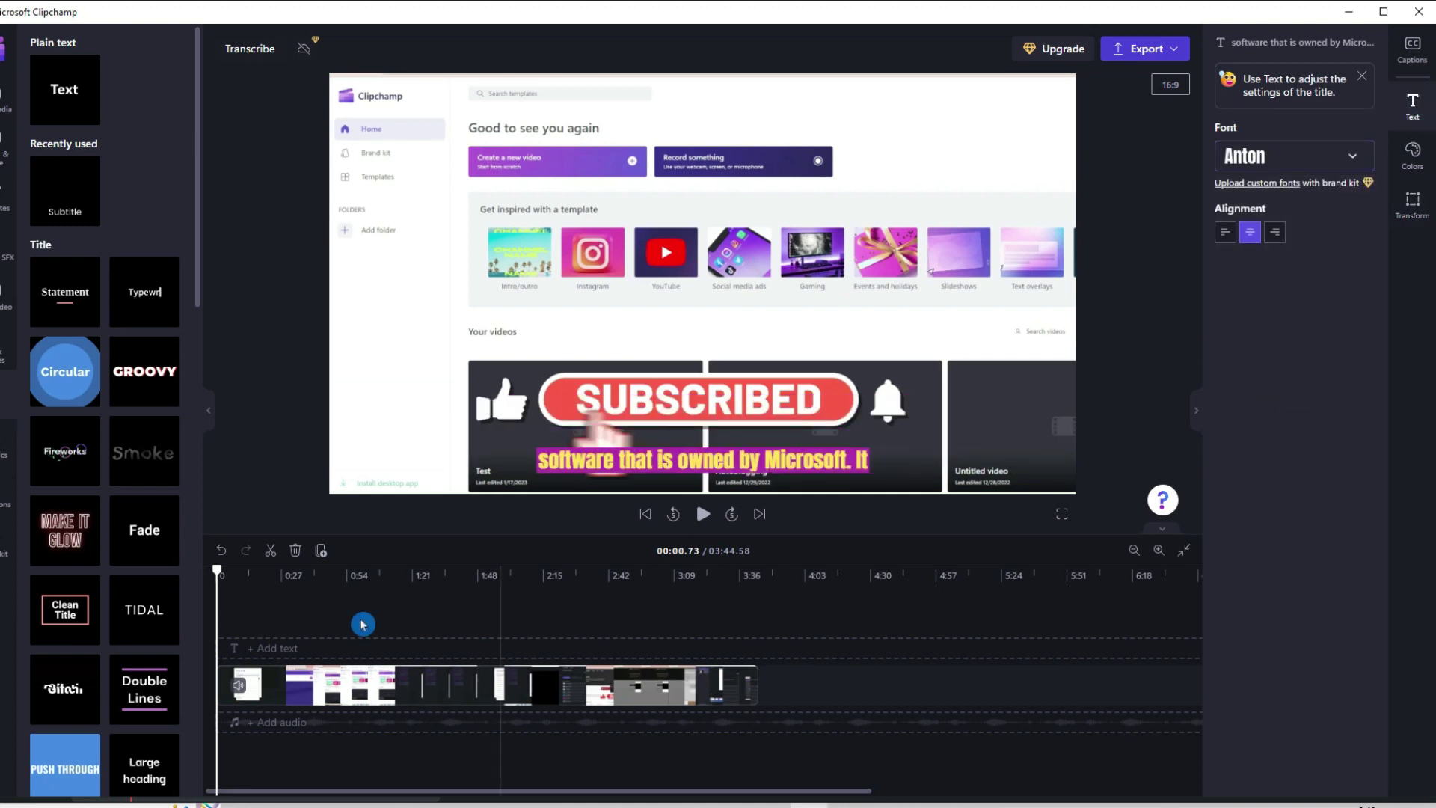
left_click(414, 591)
left_click(575, 610)
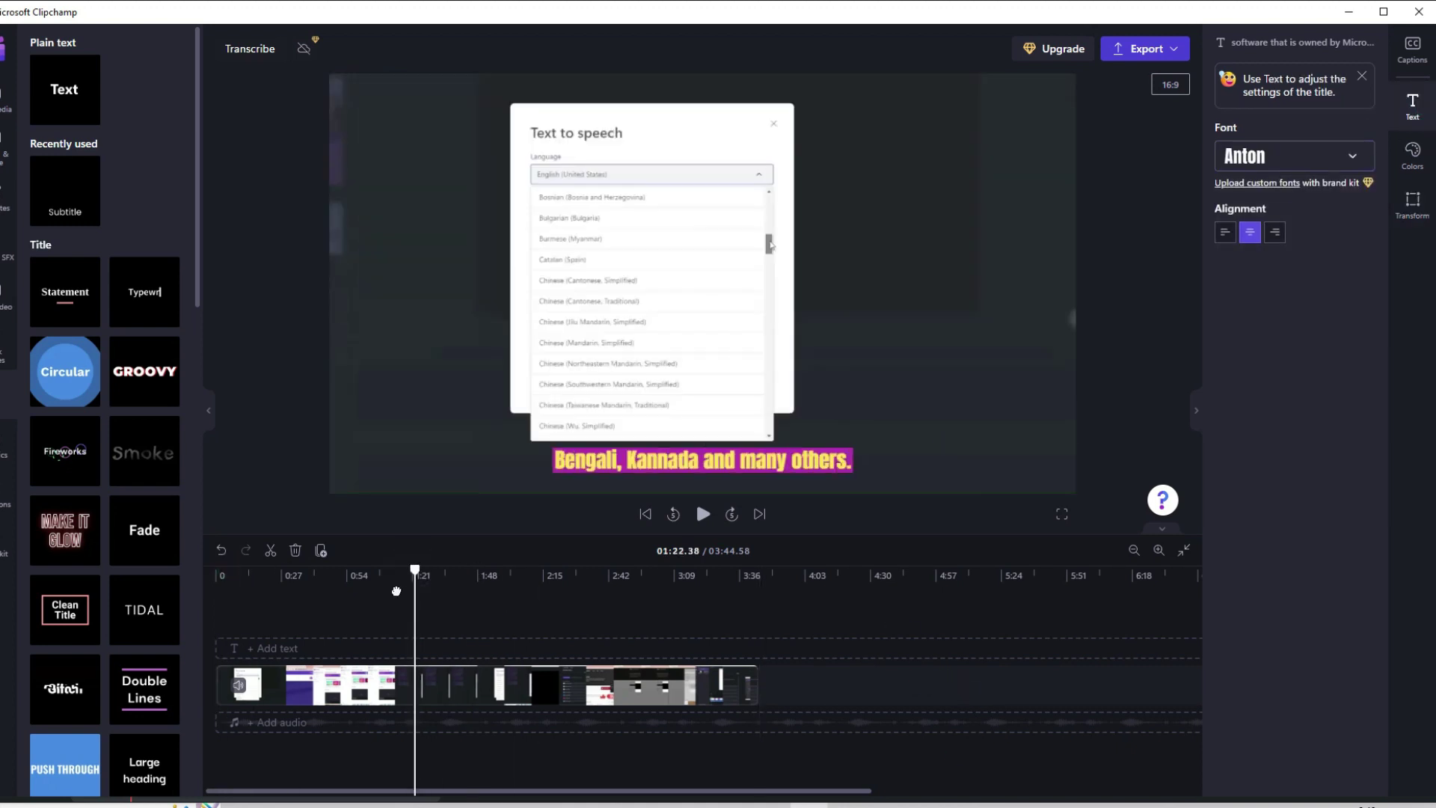
left_click(529, 610)
left_click(494, 609)
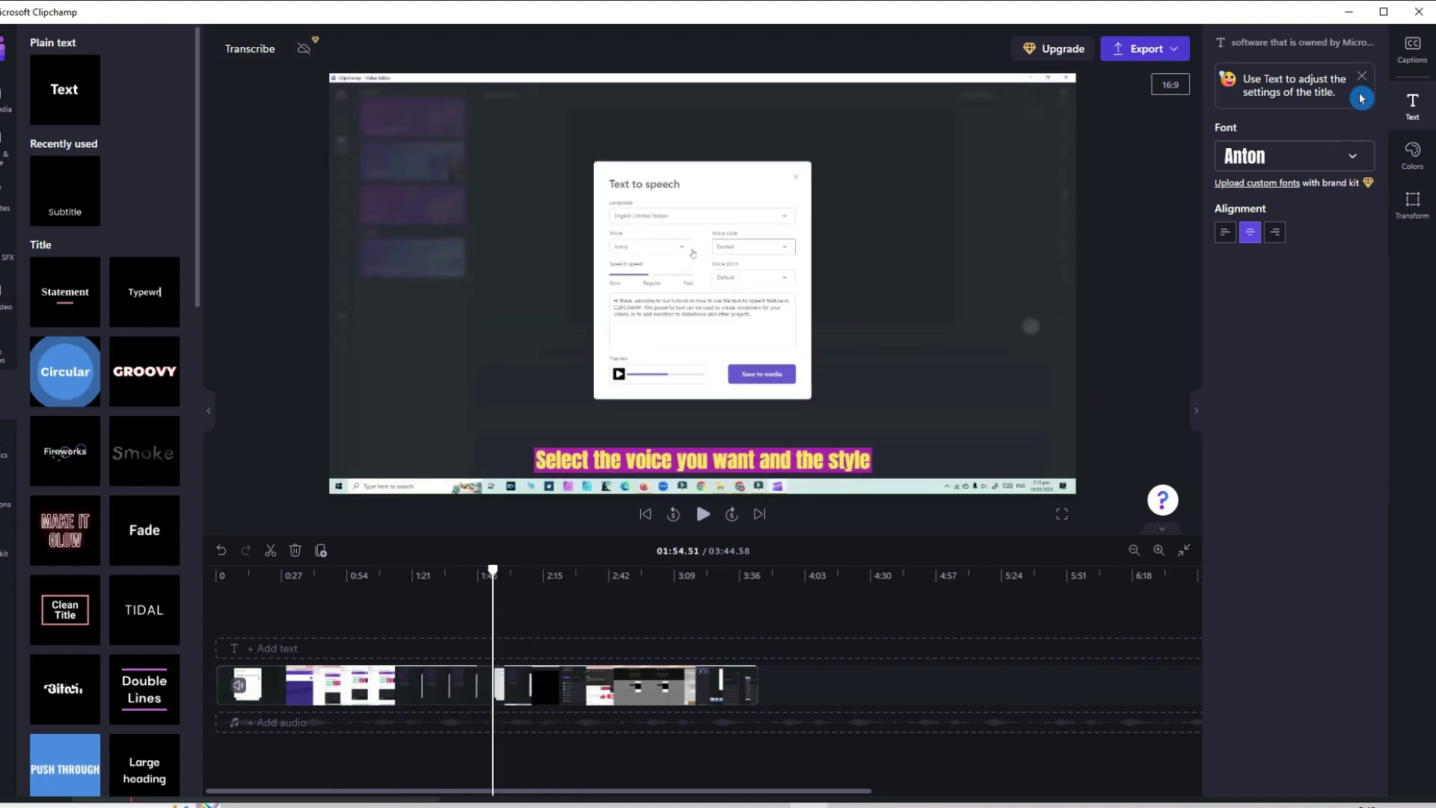
left_click(1401, 61)
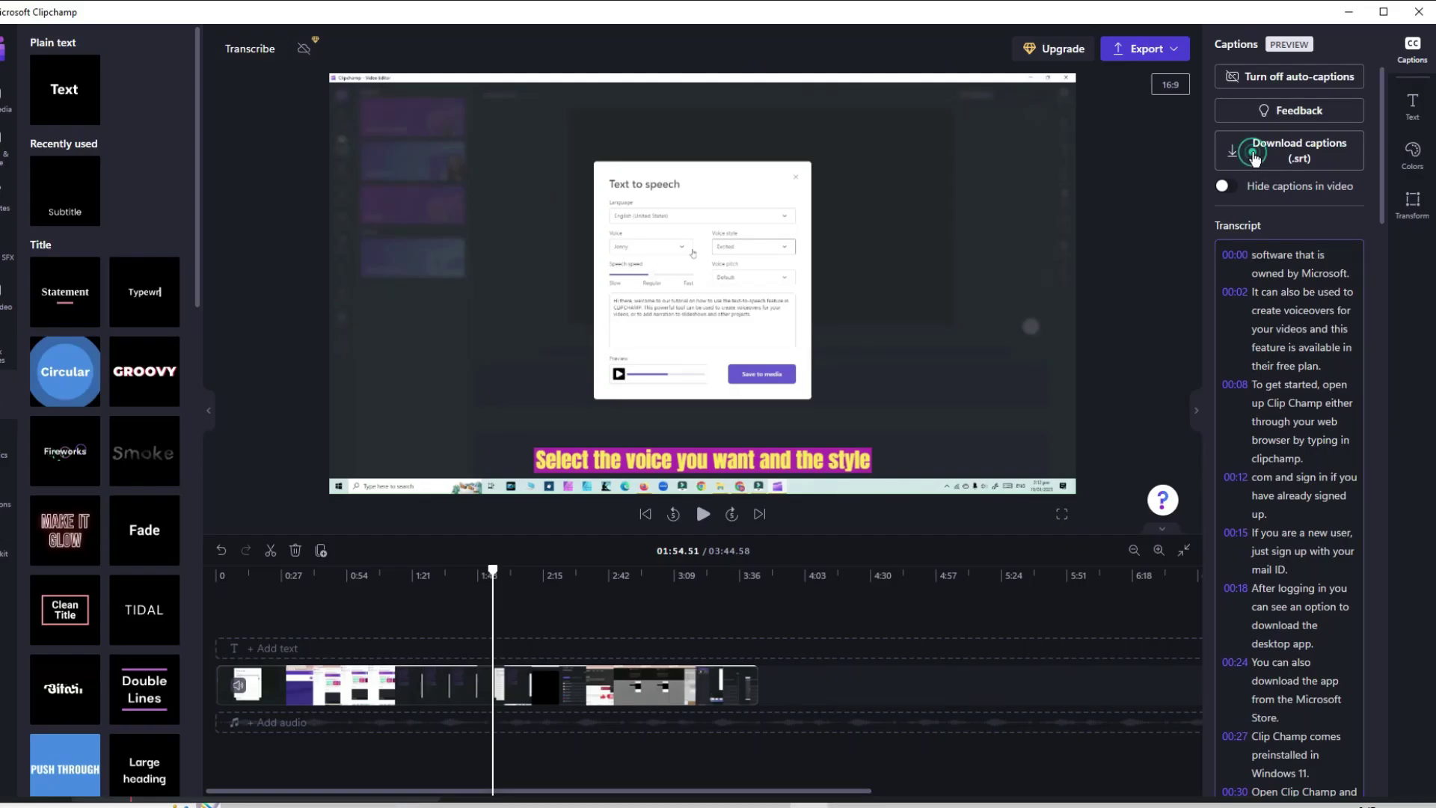
- Download the captions as Transcribe.srt and open it maximized in Notepad
left_click(1254, 157)
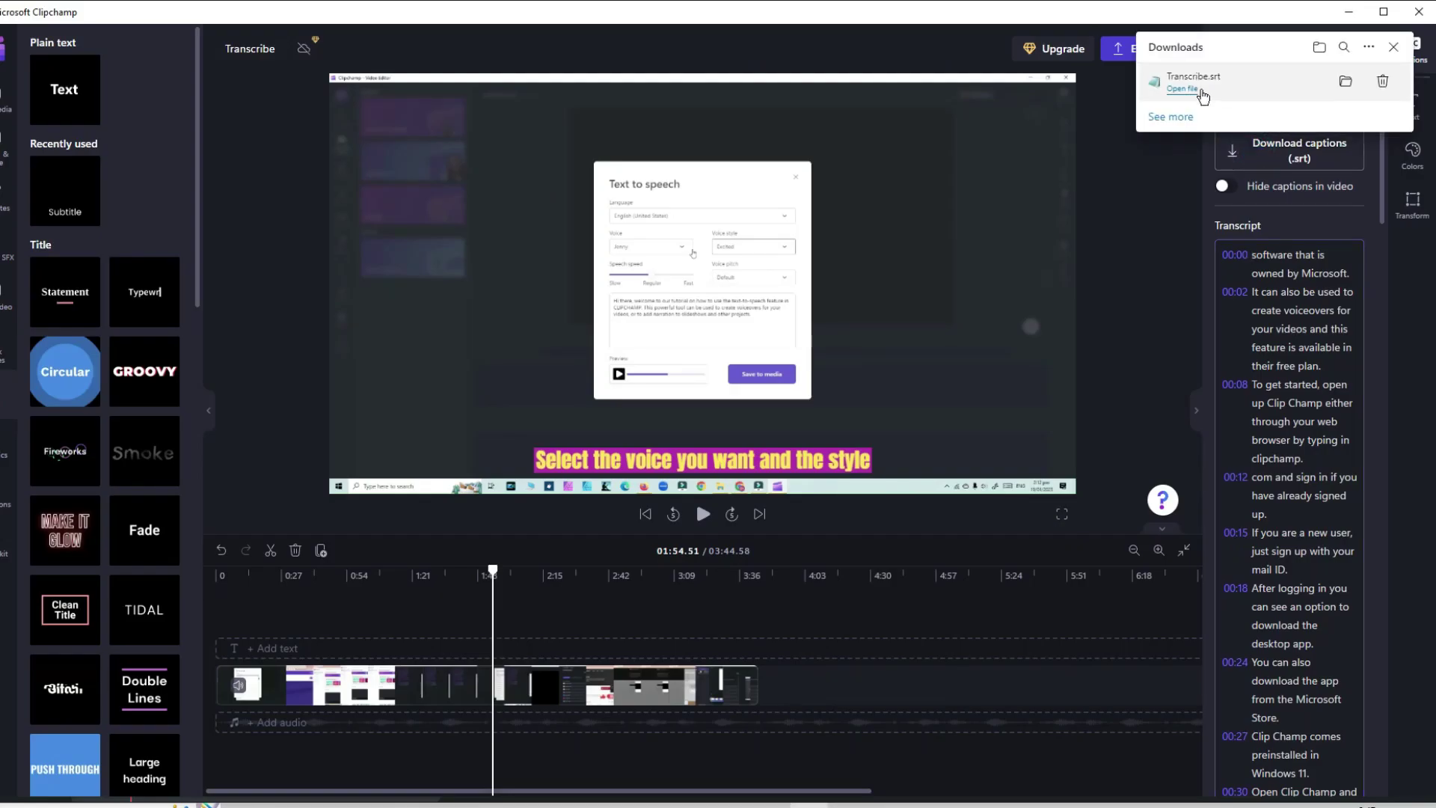
left_click(1187, 89)
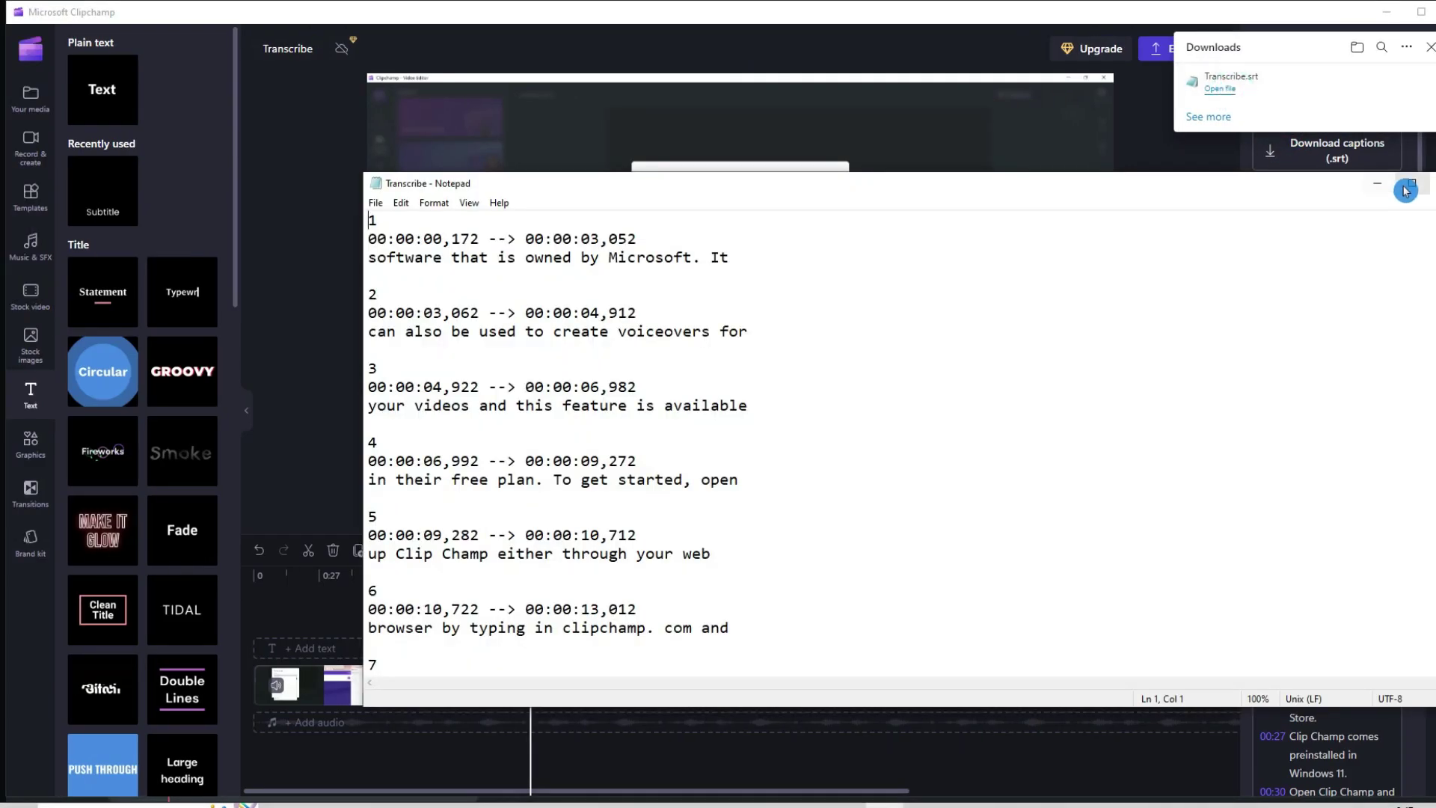
left_click(1405, 190)
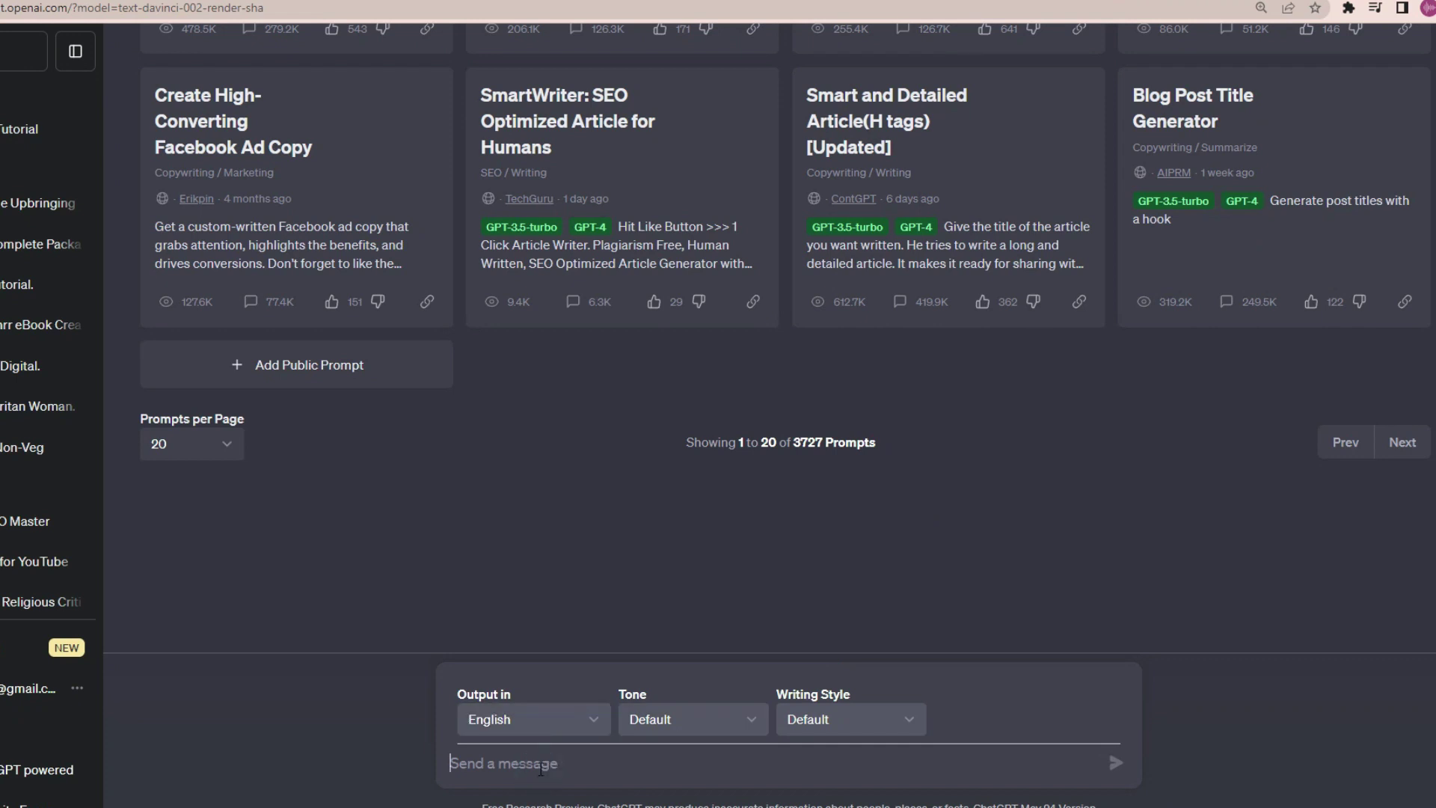
- Send ChatGPT the plain-text conversion prompt with the pasted SRT subtitles, closed by a quote mark
type("Convert the subtitles to plain text. Remove the sequence numbers also. I will paste a text for you to correct. You will add appropriate capital letters, periods, commas, apostrophes, and question marks where necessary and other punctuation marks needed. Here is the text :")
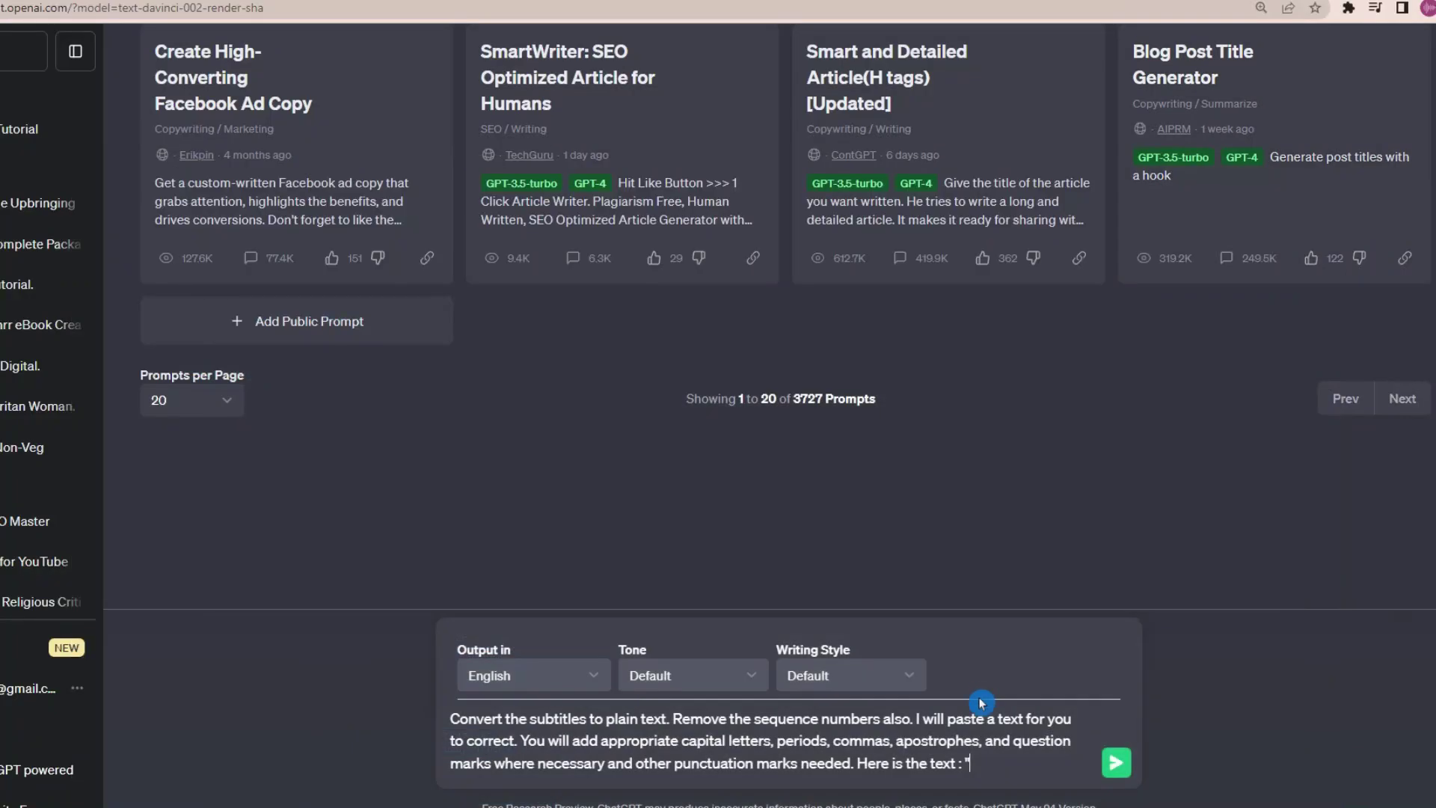
key("ctrl+v")
left_click(728, 743)
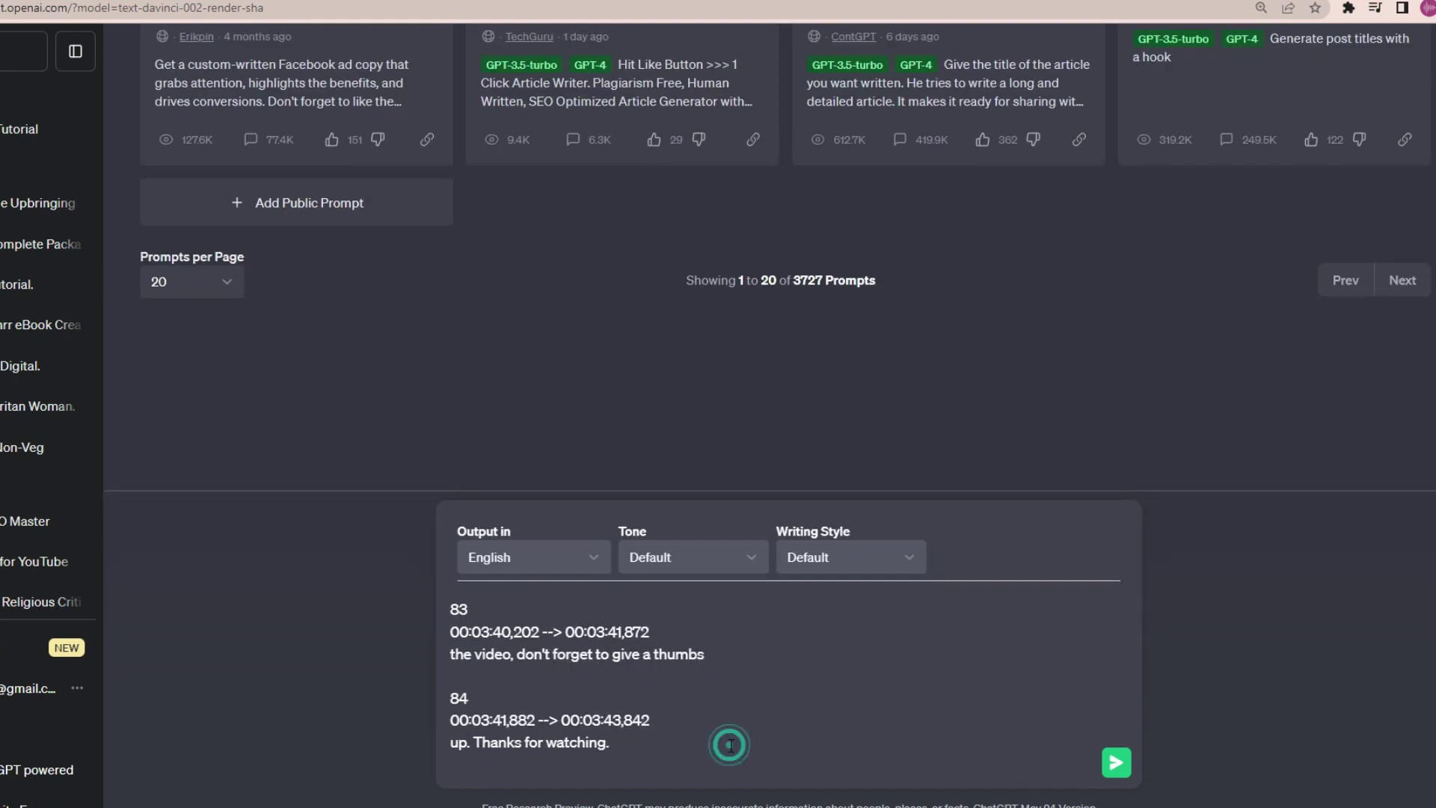
type("\"")
left_click(1106, 761)
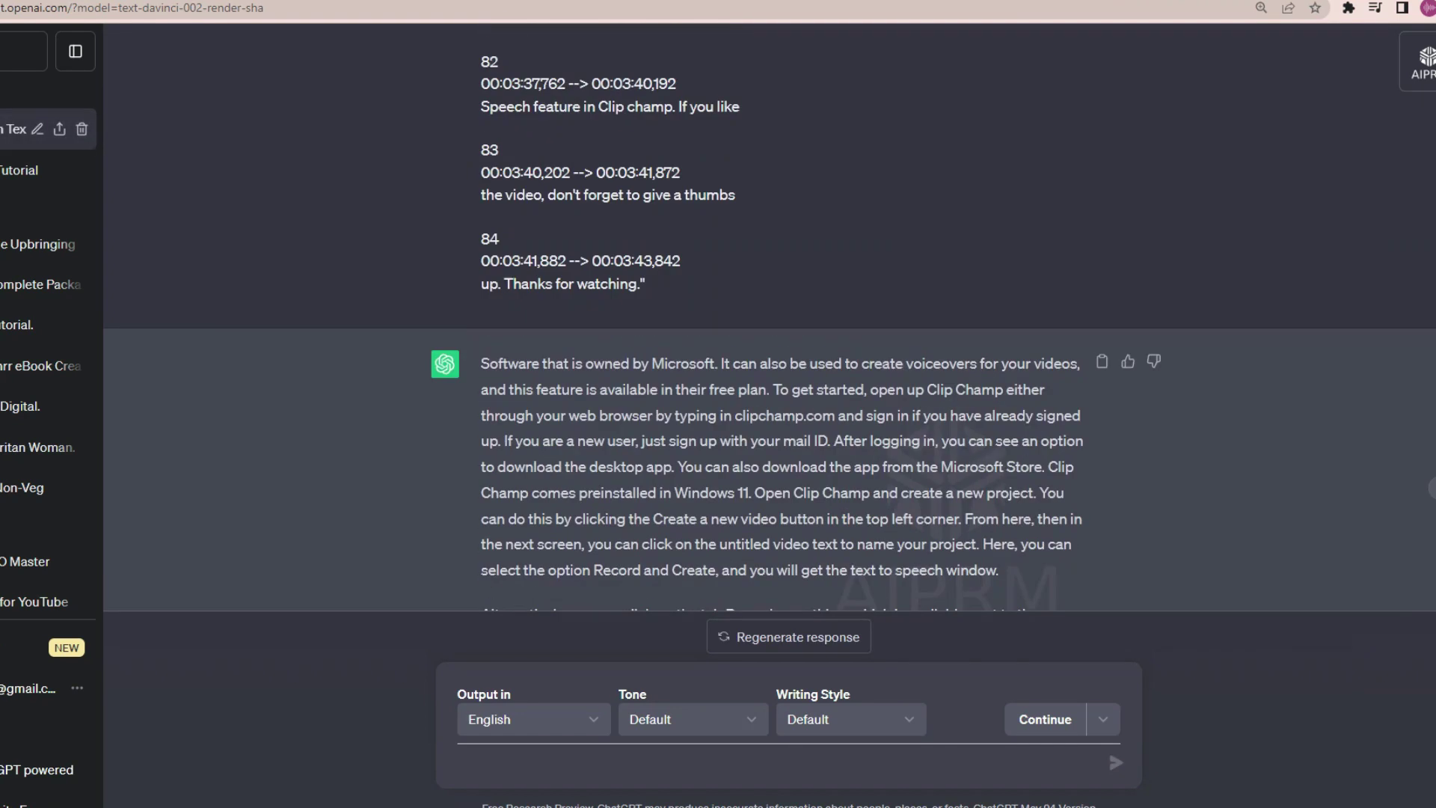
scroll(1099, 370, "up", 10)
scroll(845, 408, "down", 7)
scroll(950, 292, "up", 4)
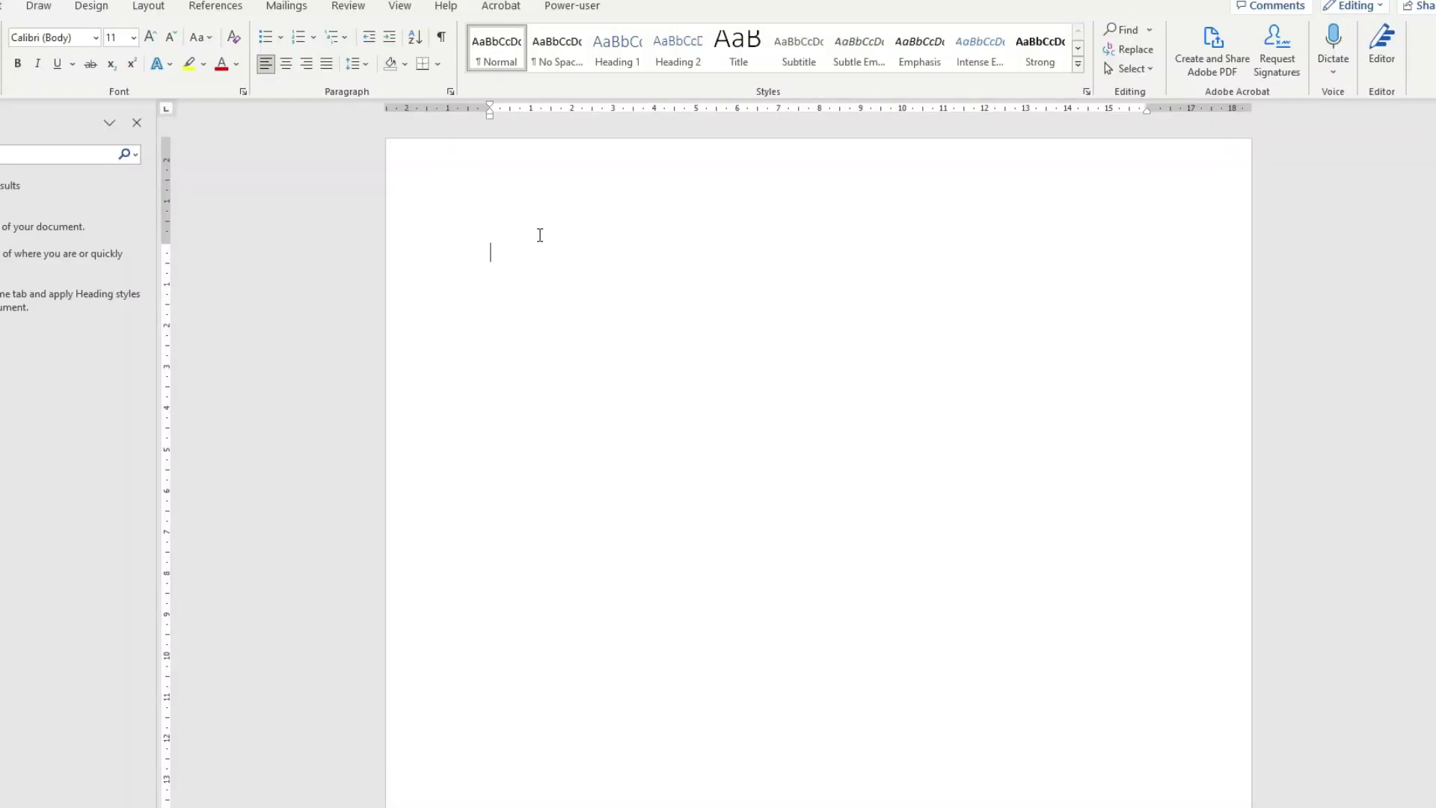
- Paste the subtitles into Word and replace all digits (^#) with nothing
key("ctrl+v")
left_click(138, 125)
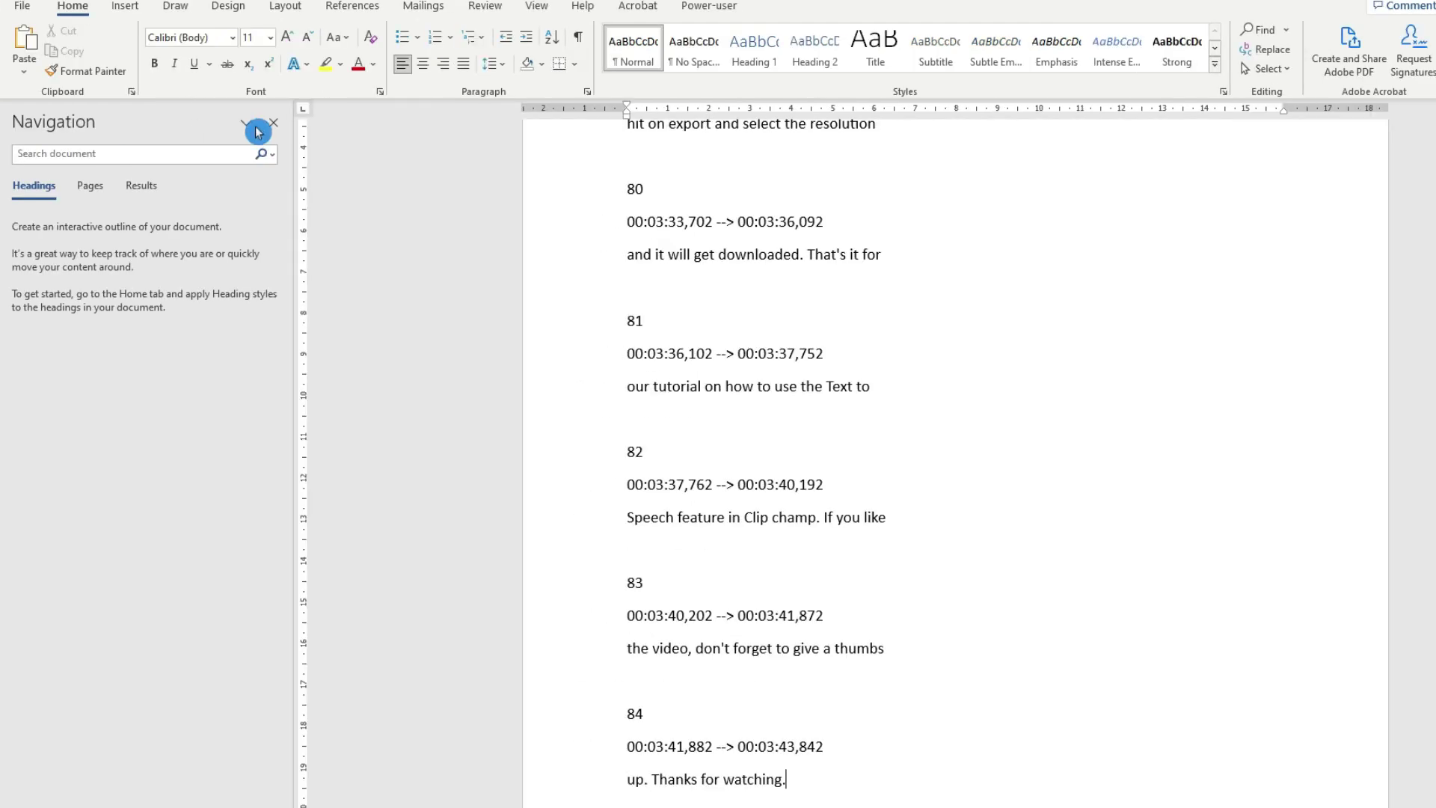
scroll(1350, 603, "up", 20)
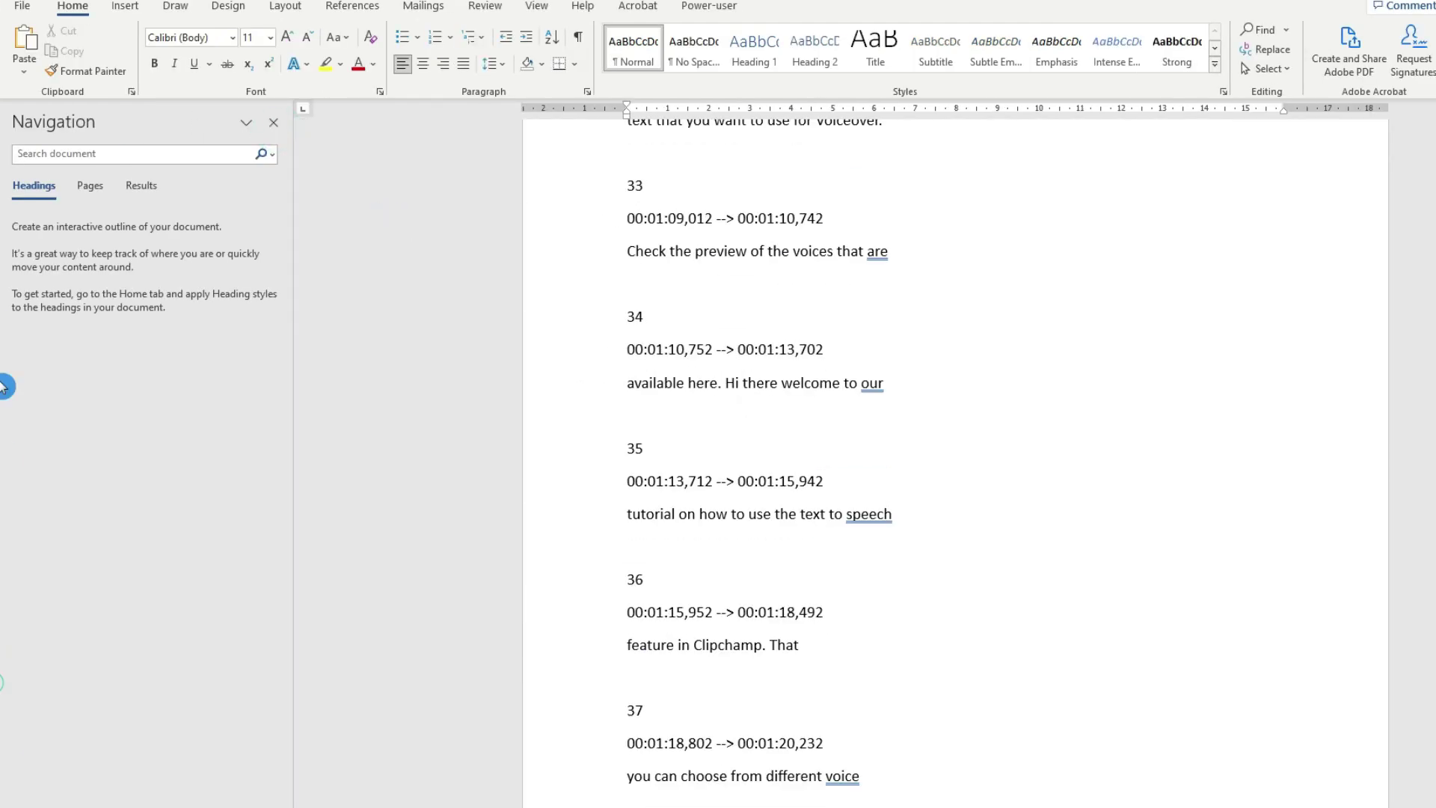
left_click(272, 154)
left_click(304, 222)
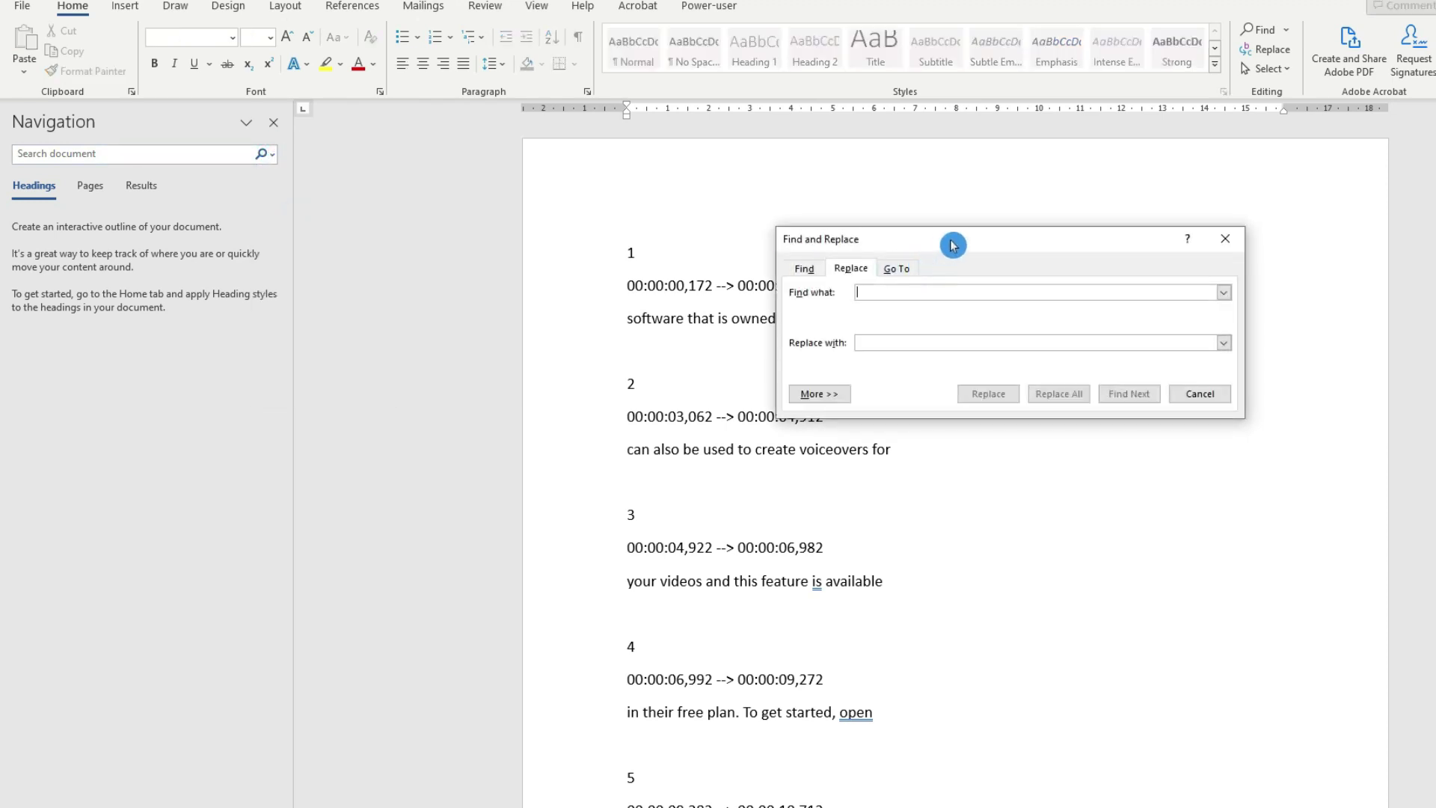
left_click_drag(950, 240, 1164, 247)
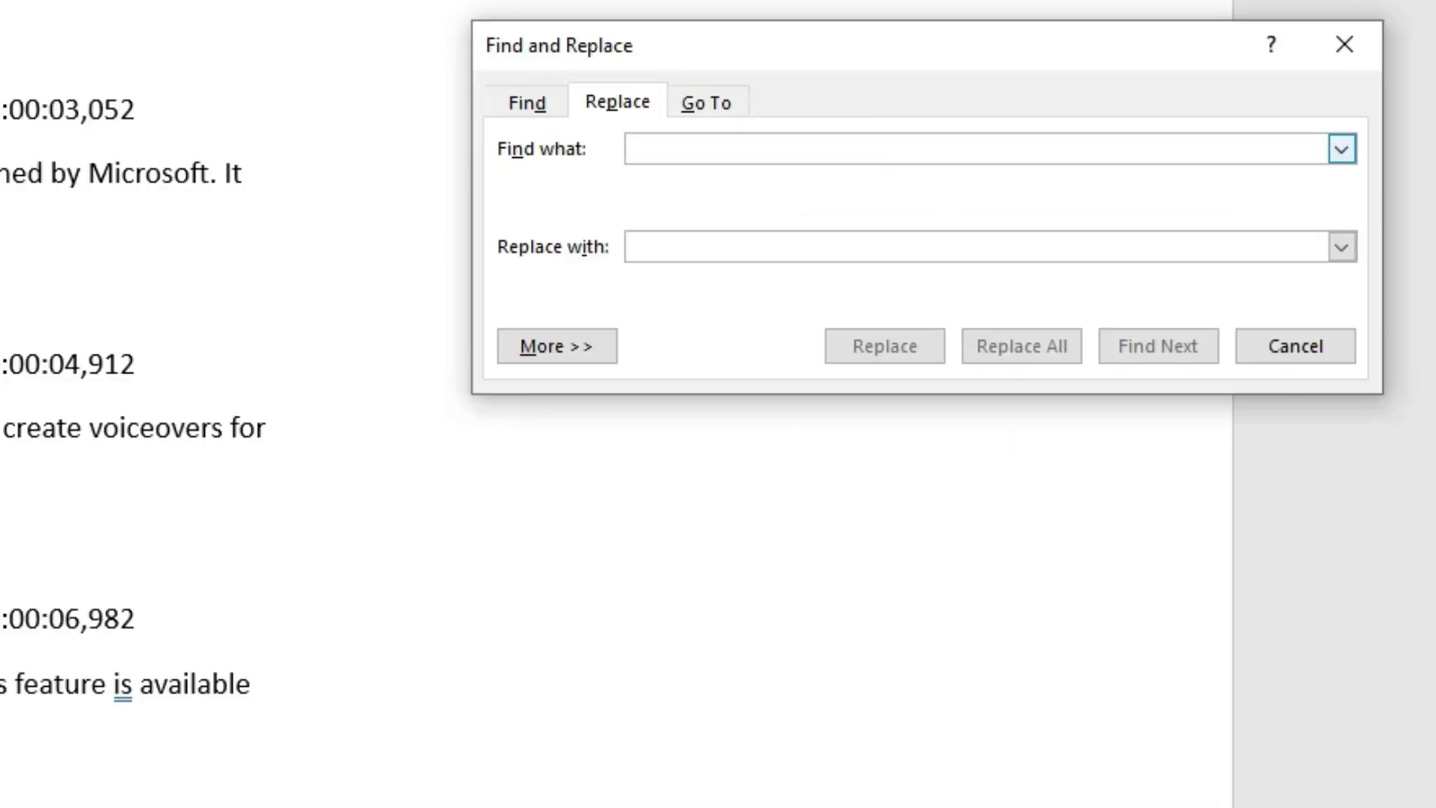
type("^#")
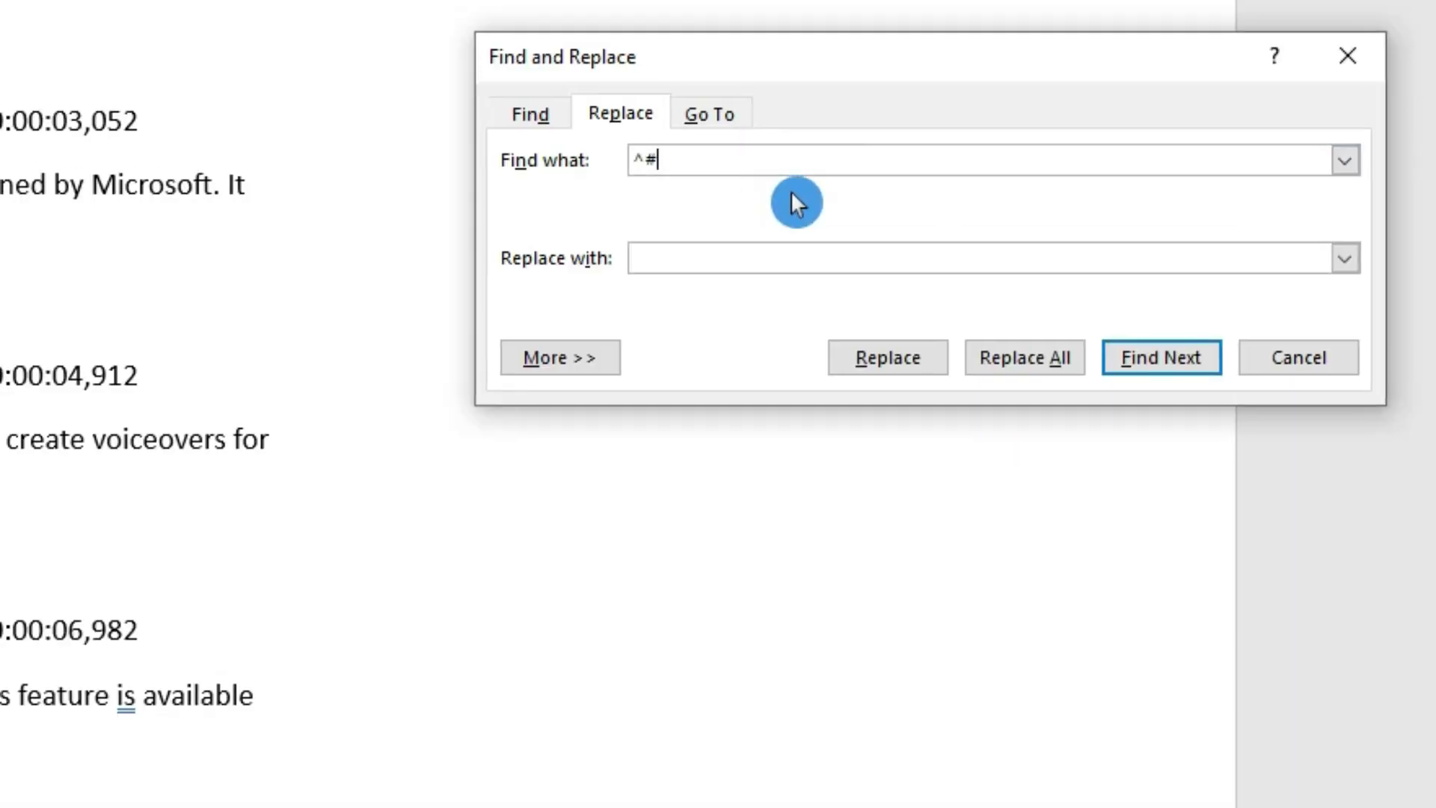
key("alt+m")
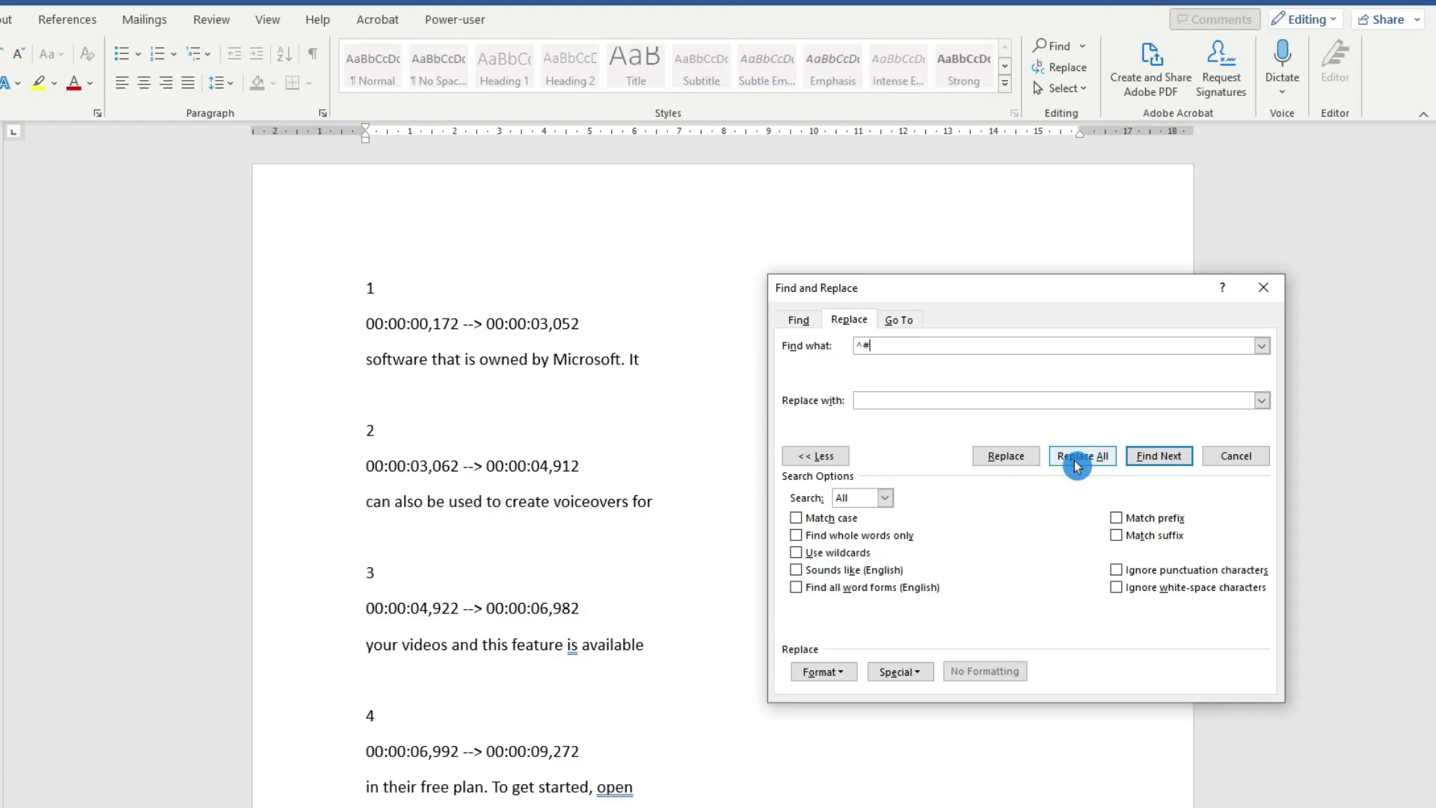
left_click(1077, 463)
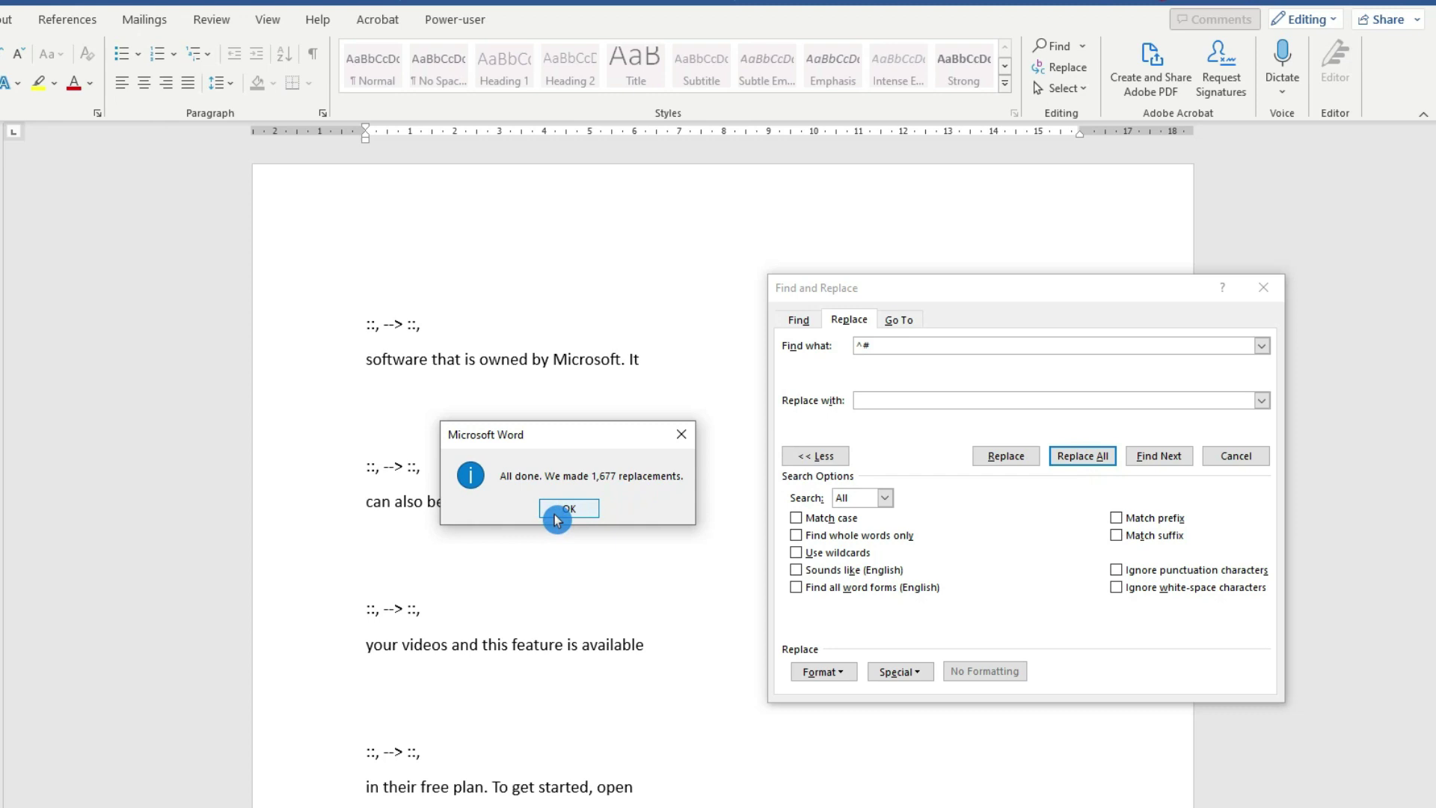
left_click(570, 510)
- Remove every leftover '::, --> ::,' timestamp line with Replace All
scroll(570, 490, "up", 10)
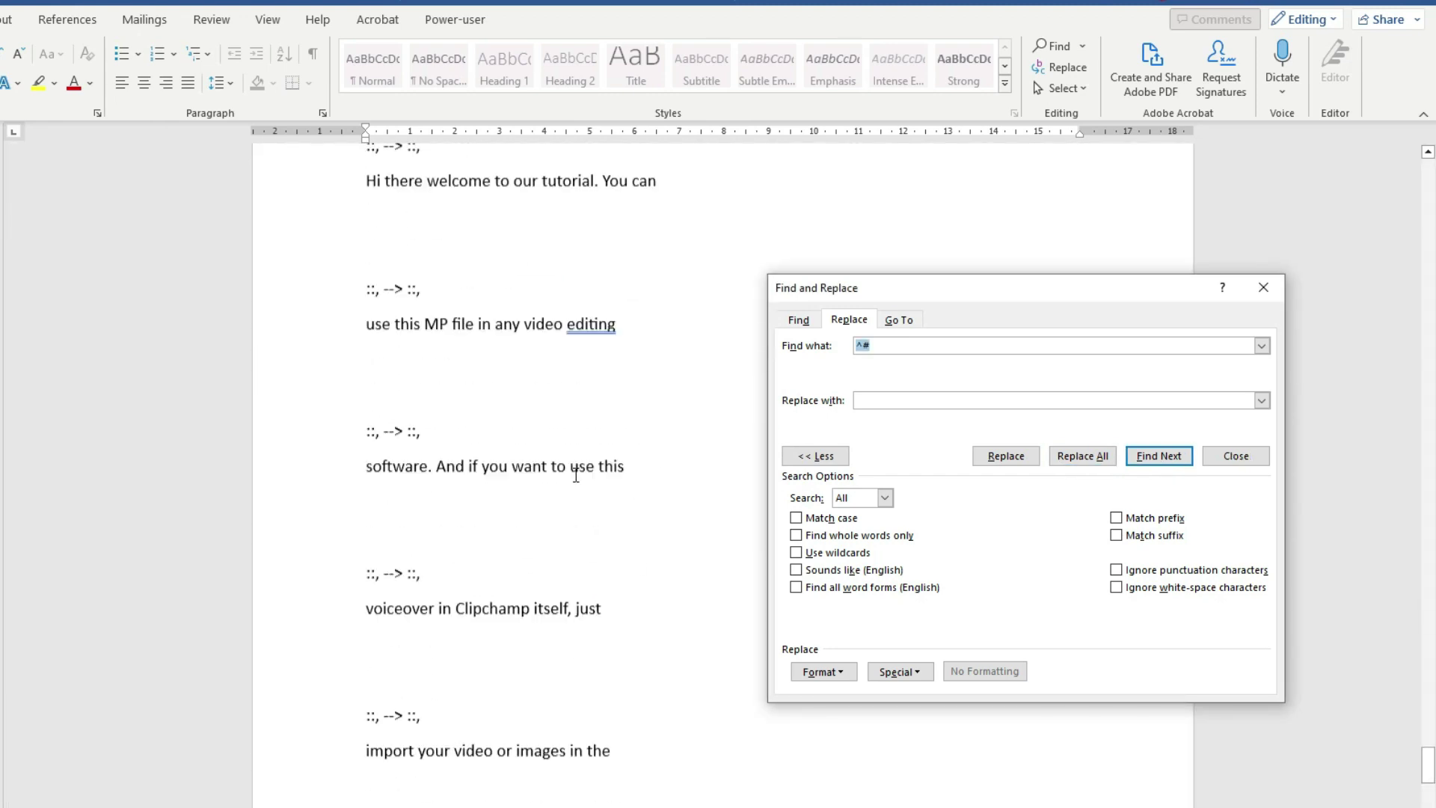
left_click(426, 395)
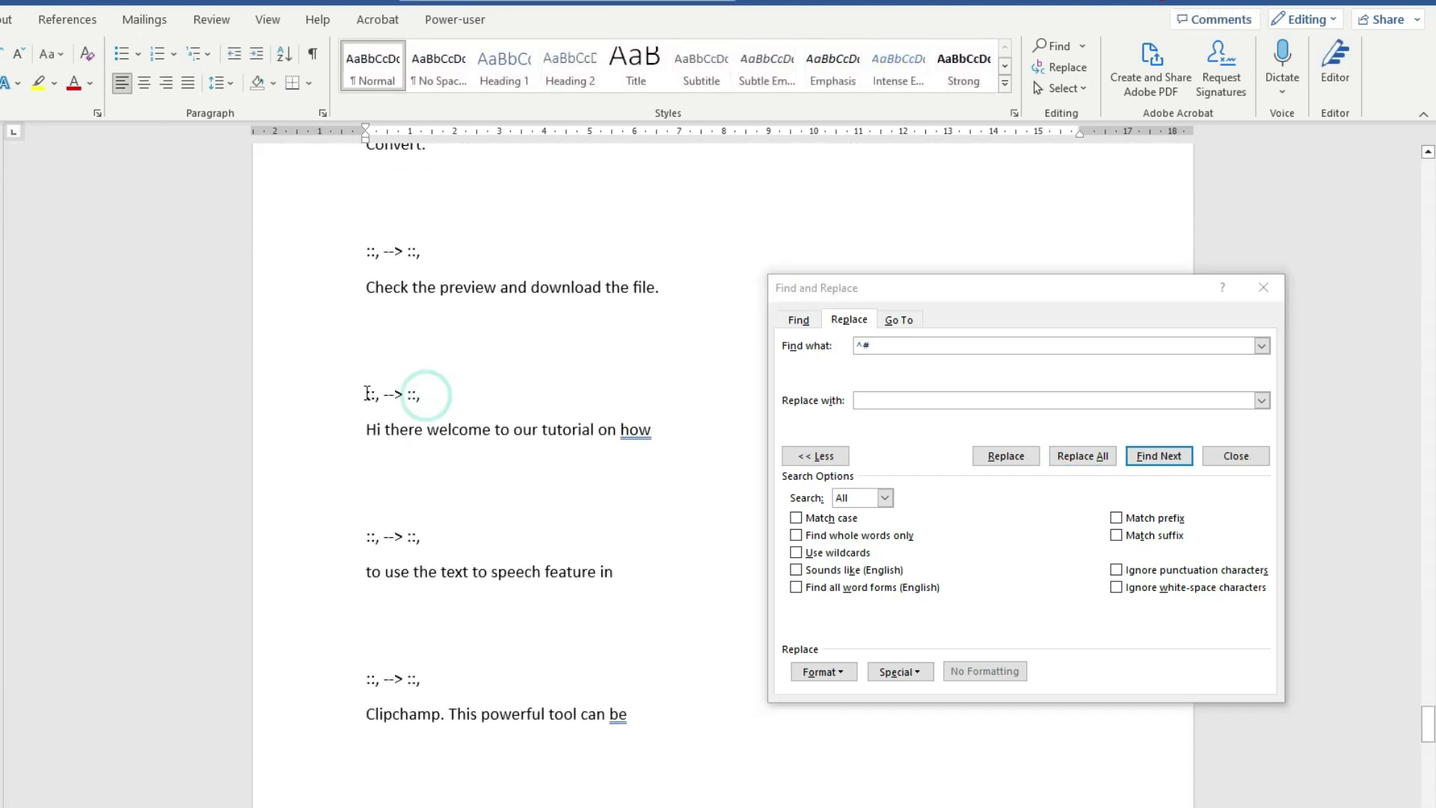
left_click_drag(366, 394, 415, 402)
key("ctrl+c")
left_click(898, 346)
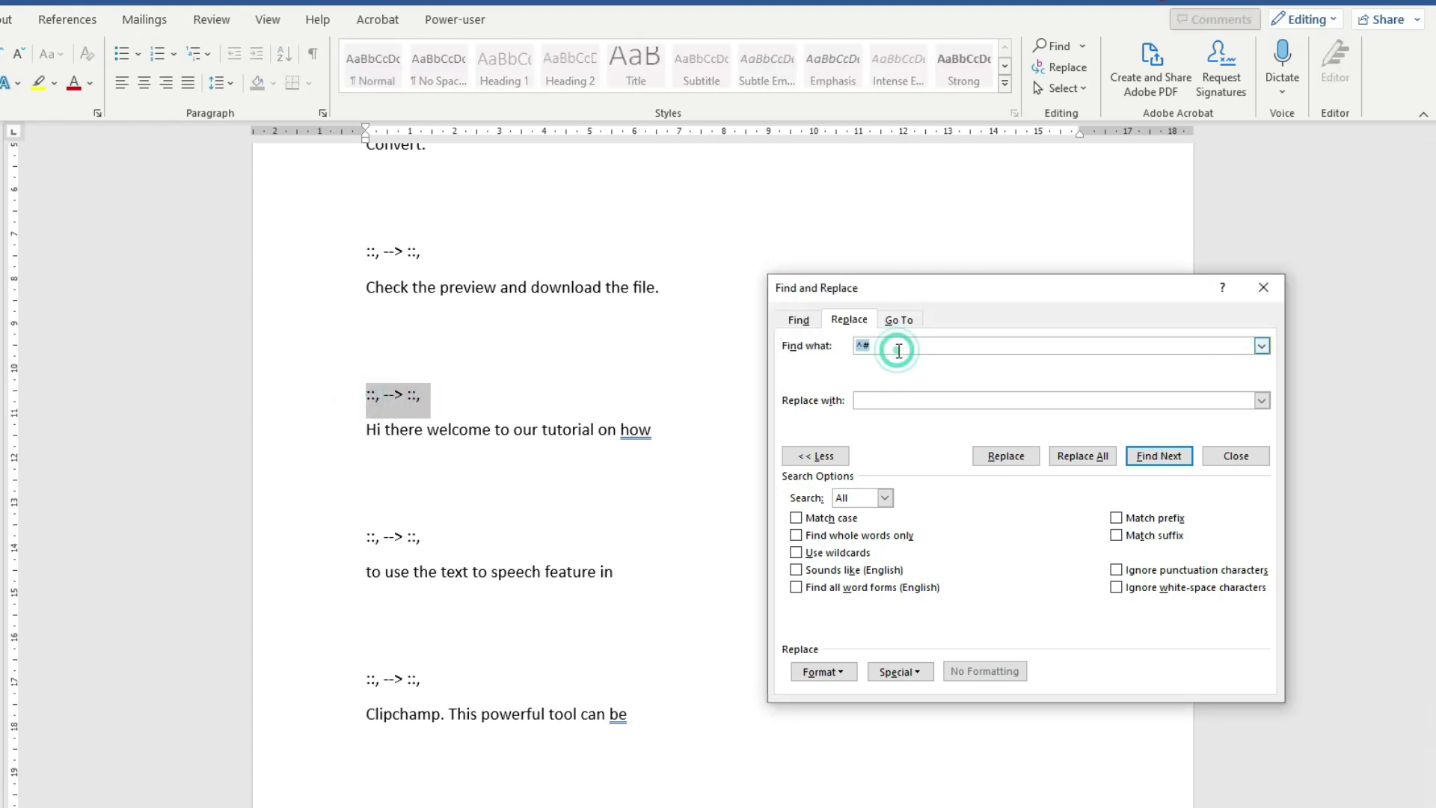
key("ctrl+v")
left_click(1082, 456)
- Replace all paragraph marks (^p) with nonbreaking spaces (^s), making 335 replacements in Word
left_click(897, 672)
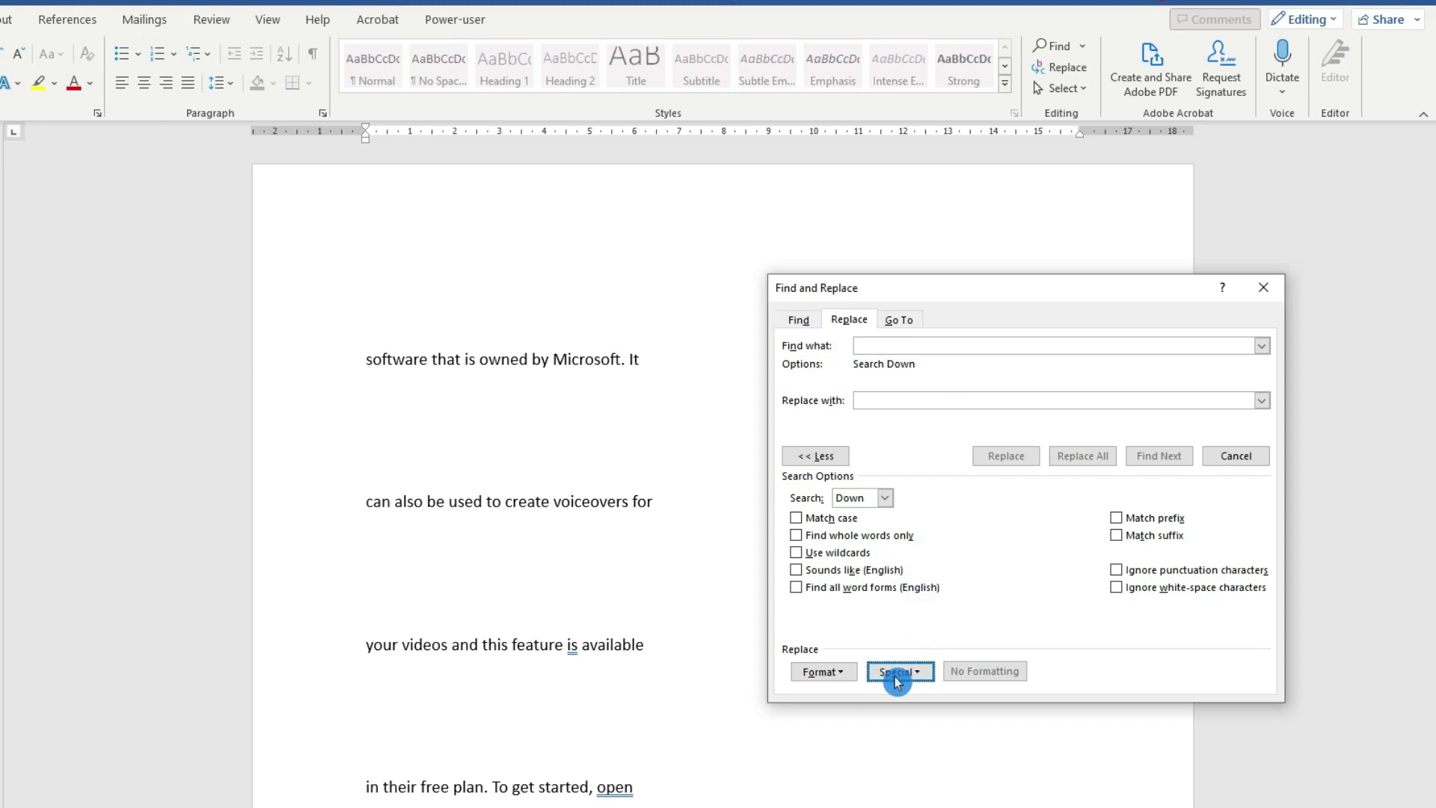
left_click(911, 134)
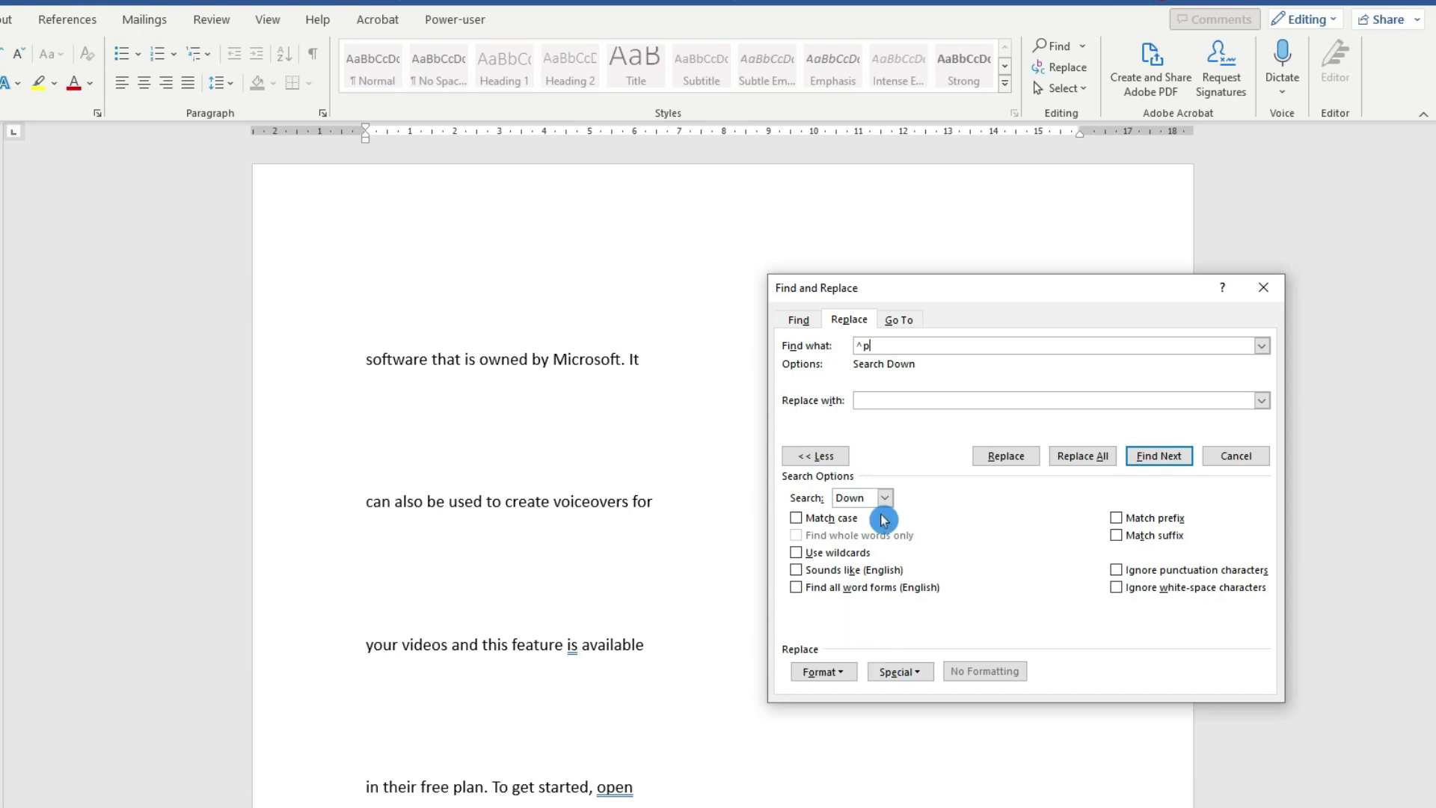
left_click(918, 674)
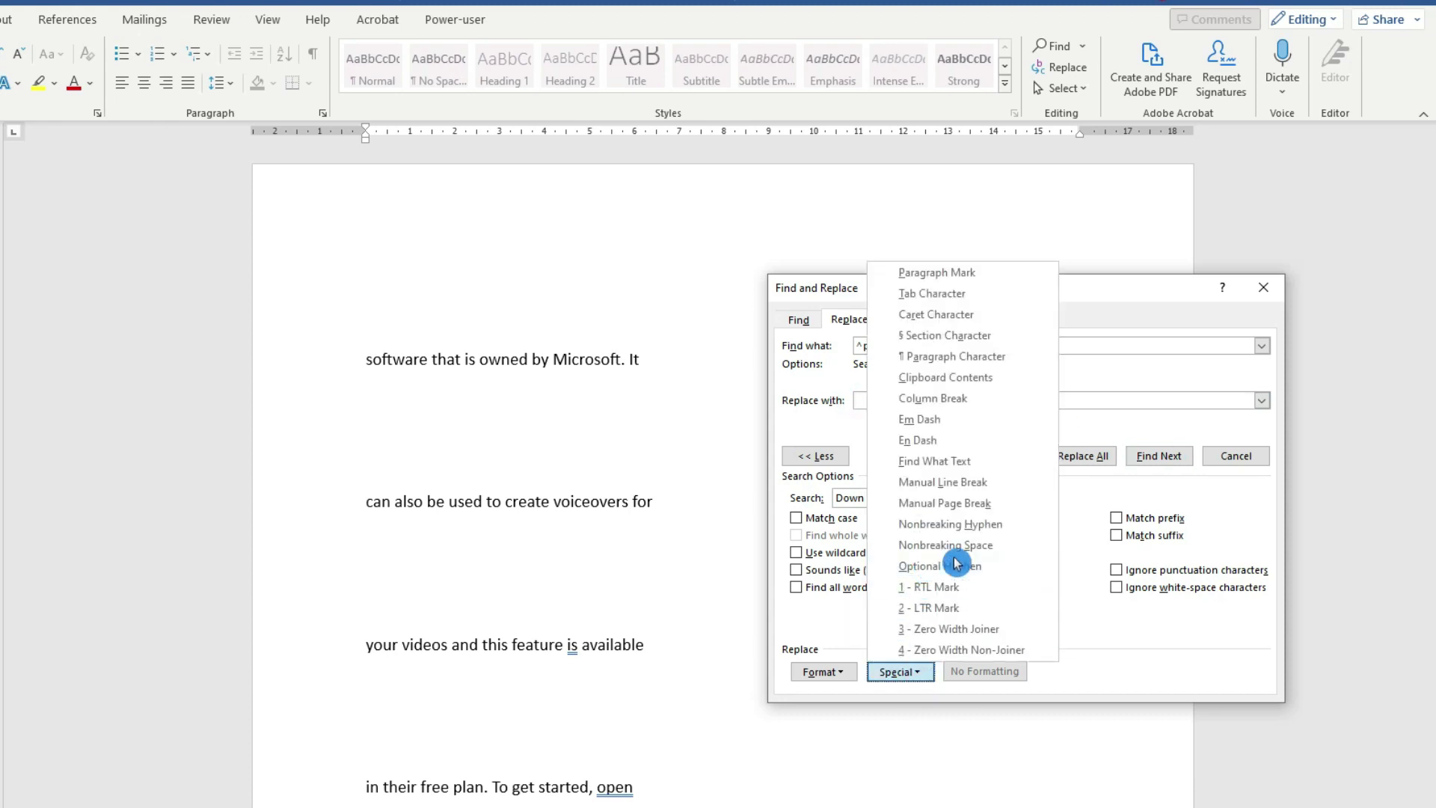
left_click(1007, 546)
left_click(1082, 455)
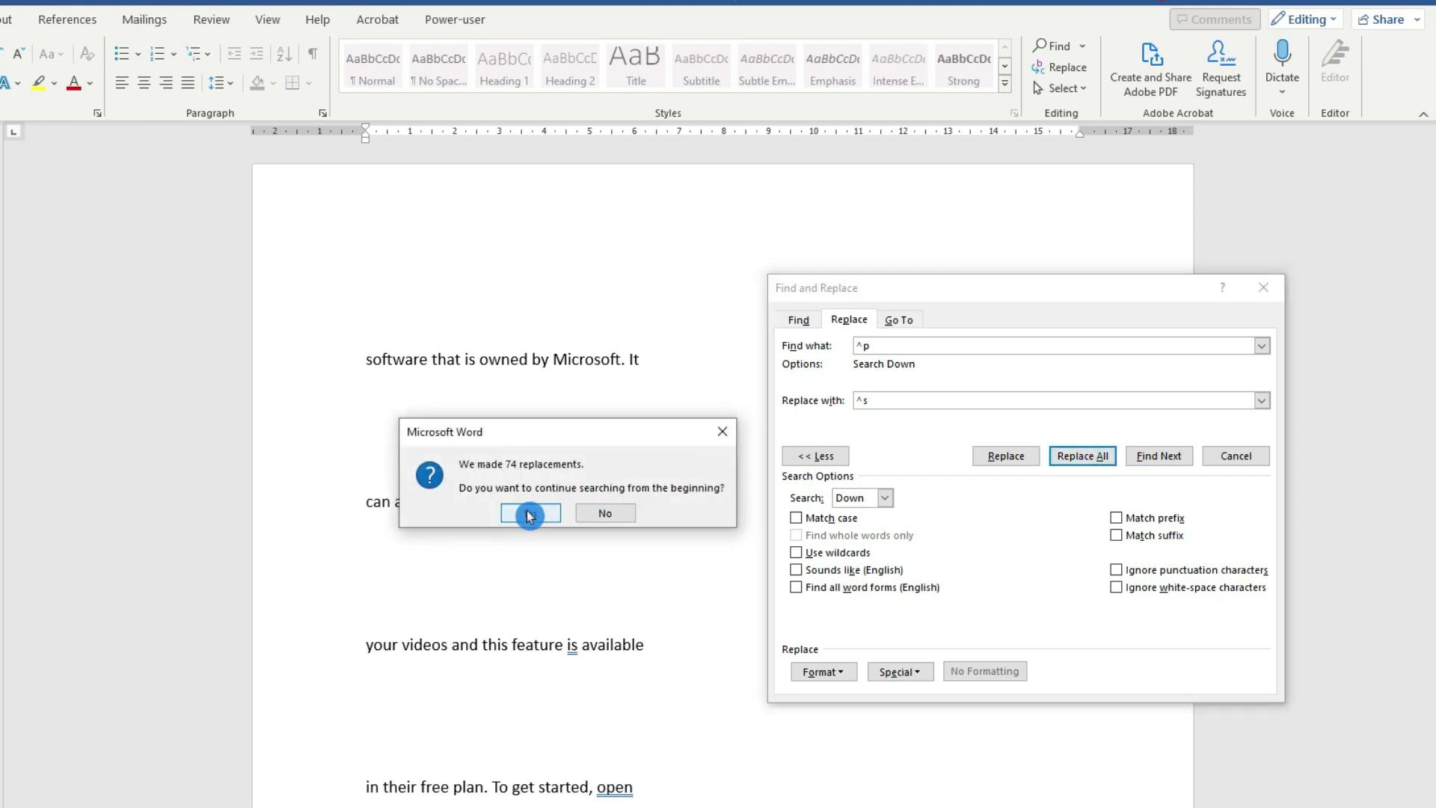
left_click(530, 513)
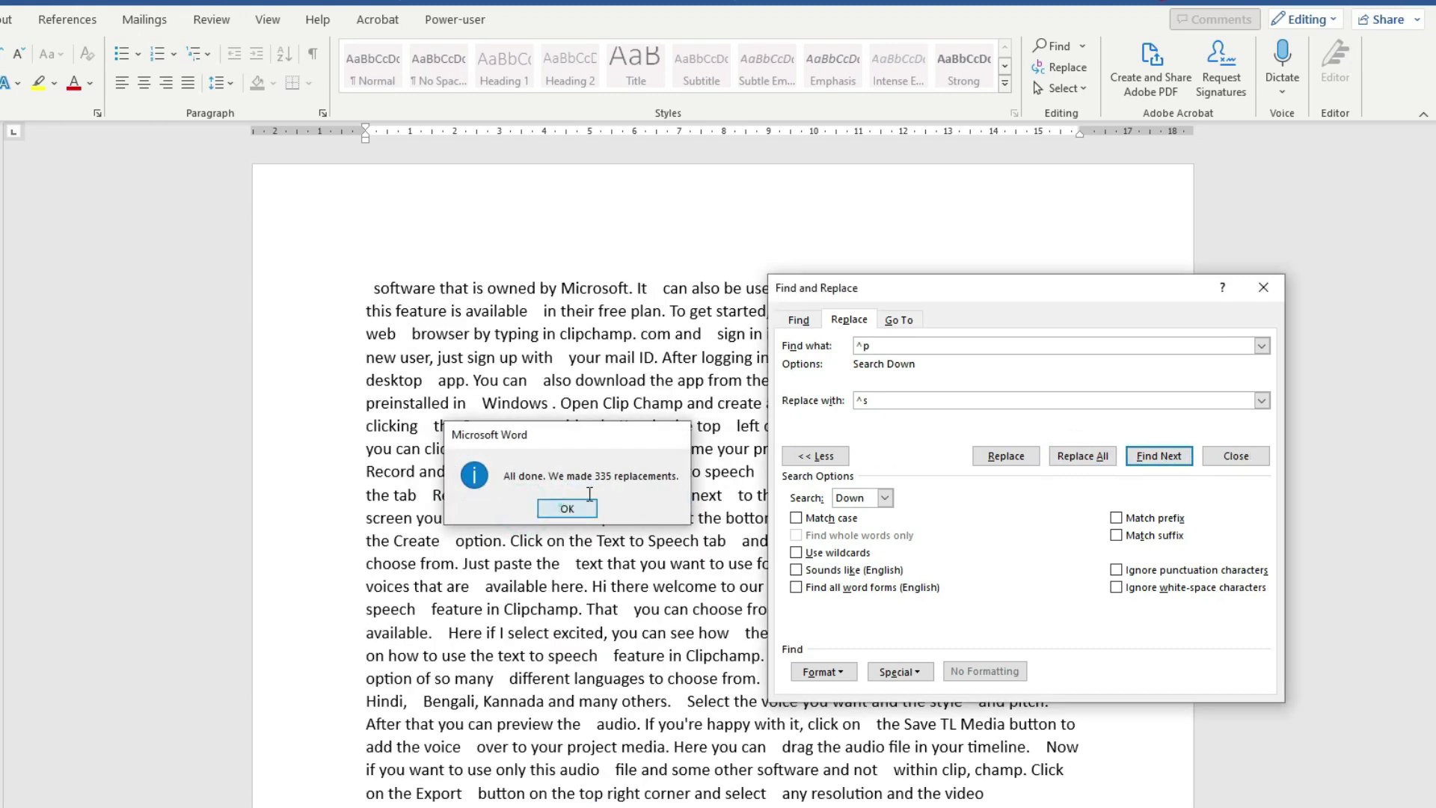
left_click(563, 504)
left_click(1264, 288)
scroll(755, 572, "up", 9)
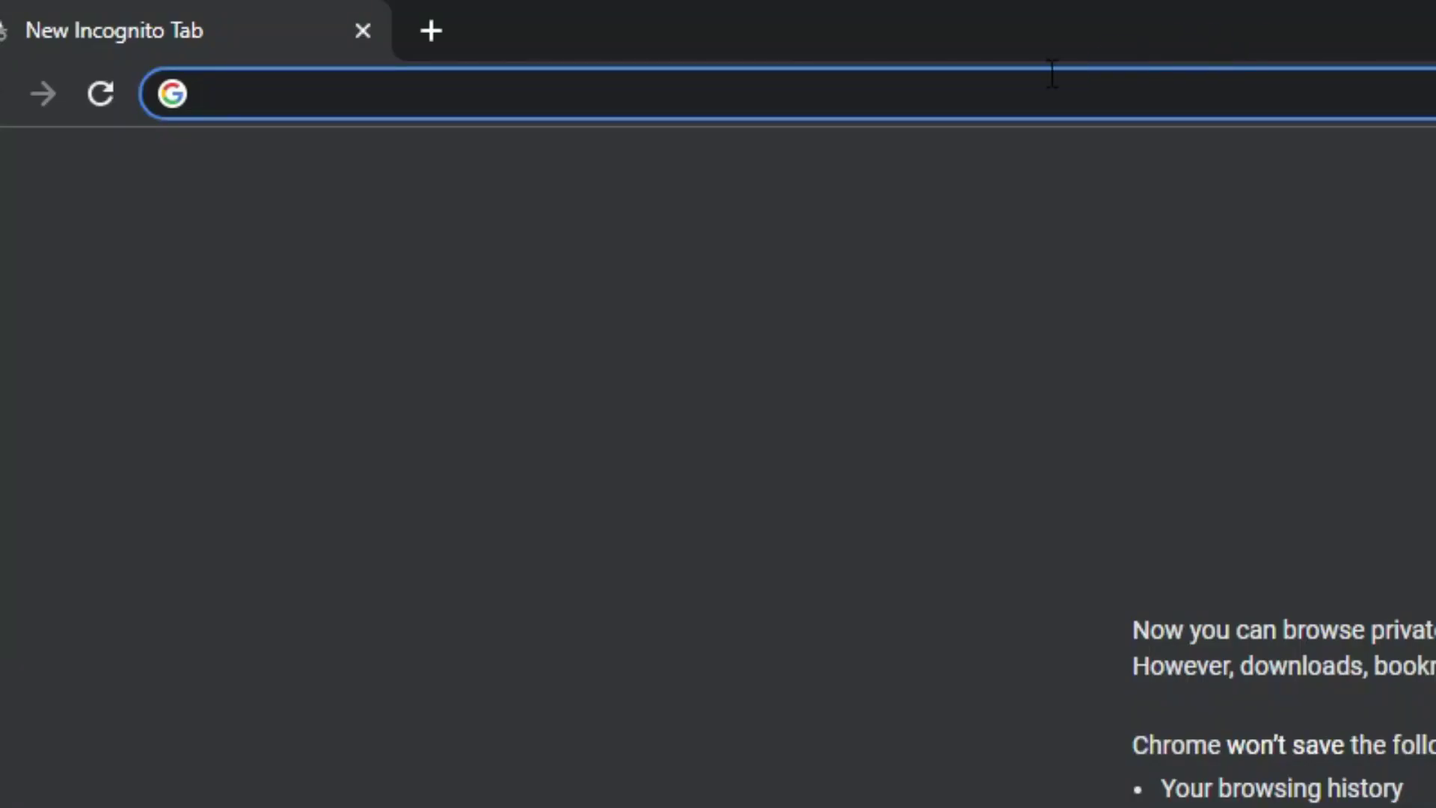
- Search 'remove timestamps from transcript' and open the first anatolt.ru result in a new tab
left_click(808, 98)
type("remove timestamps from transcript")
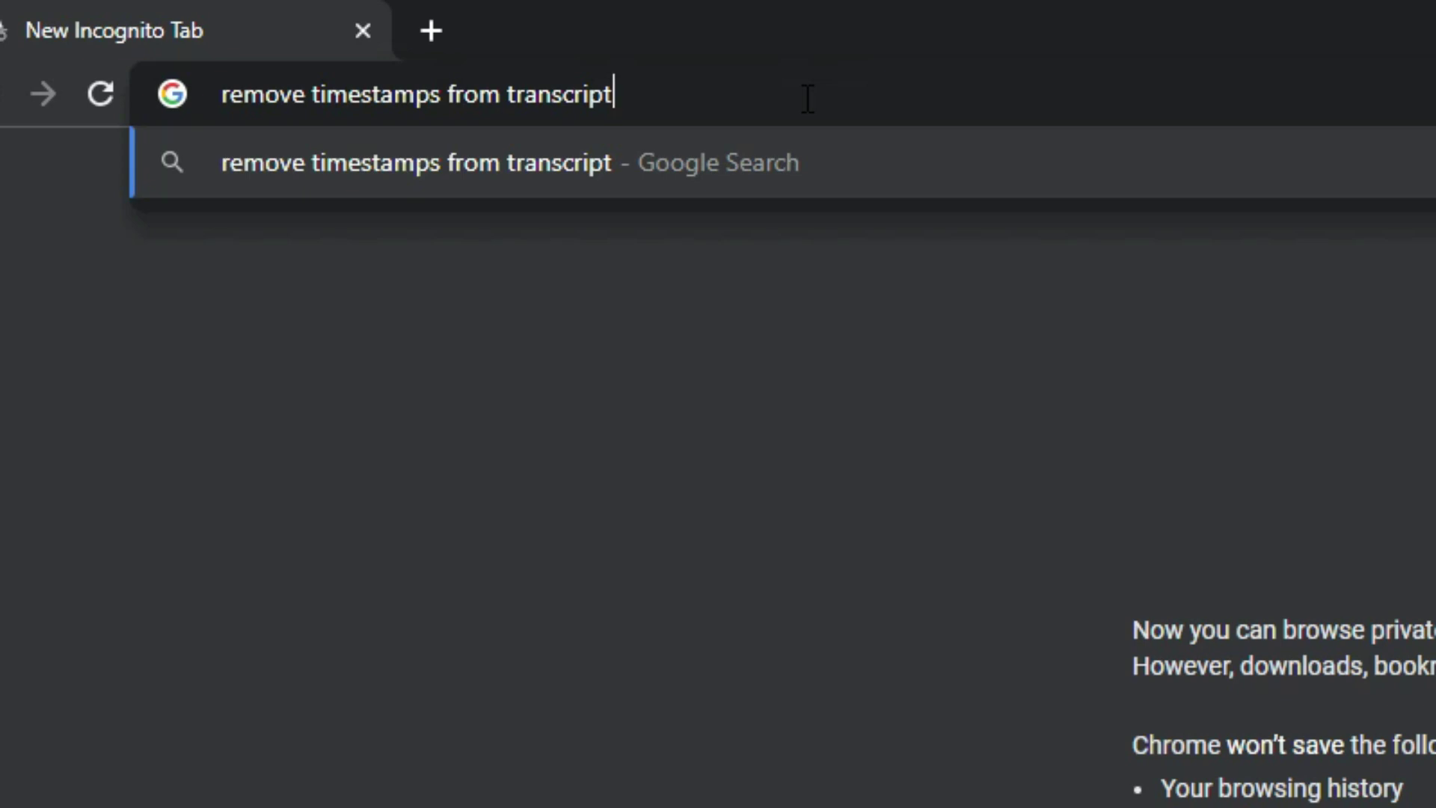
key("Return")
left_click(282, 259, "ctrl")
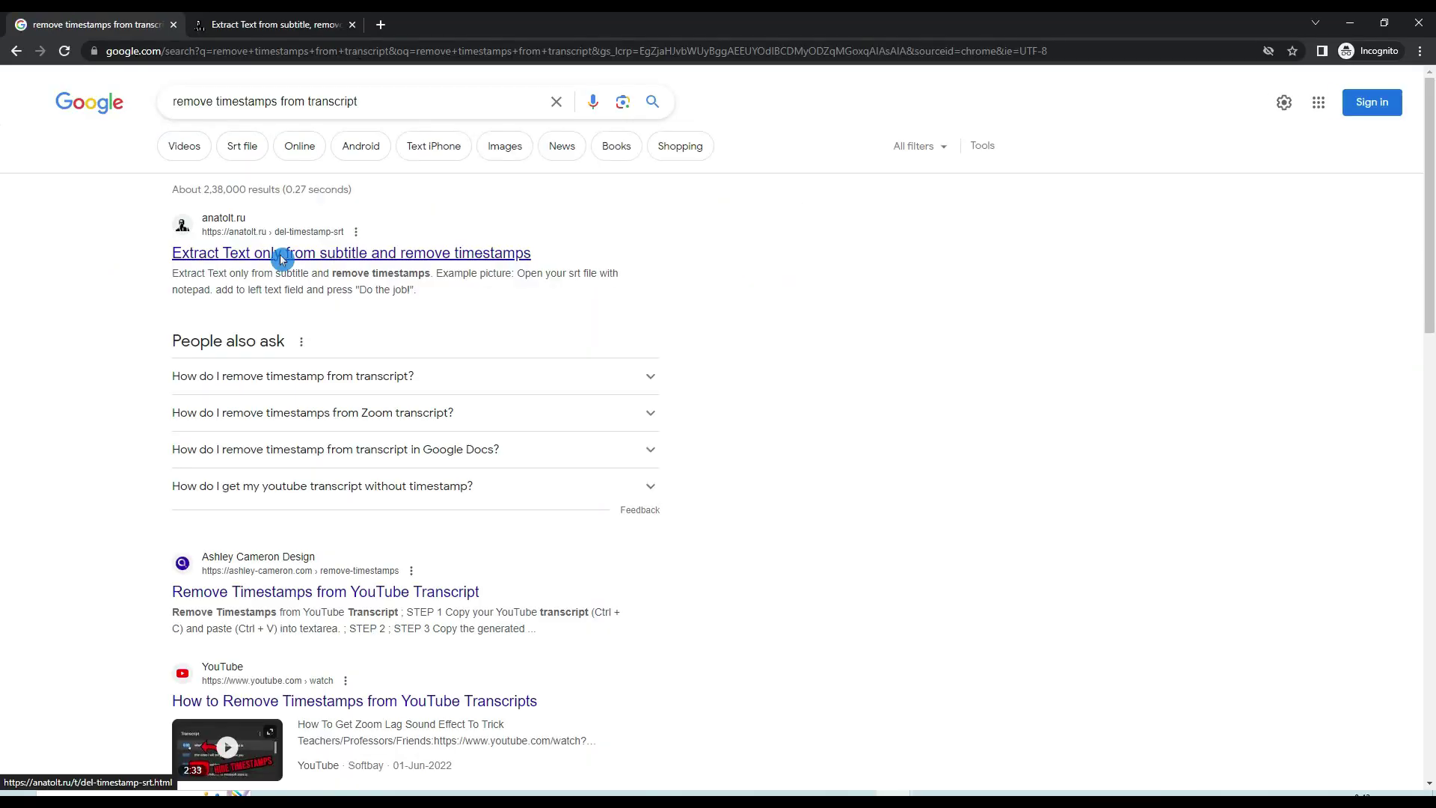
- Paste the SRT subtitle text into anatolt.ru's input box and run 'Do the job!' to strip timestamps
left_click(275, 24)
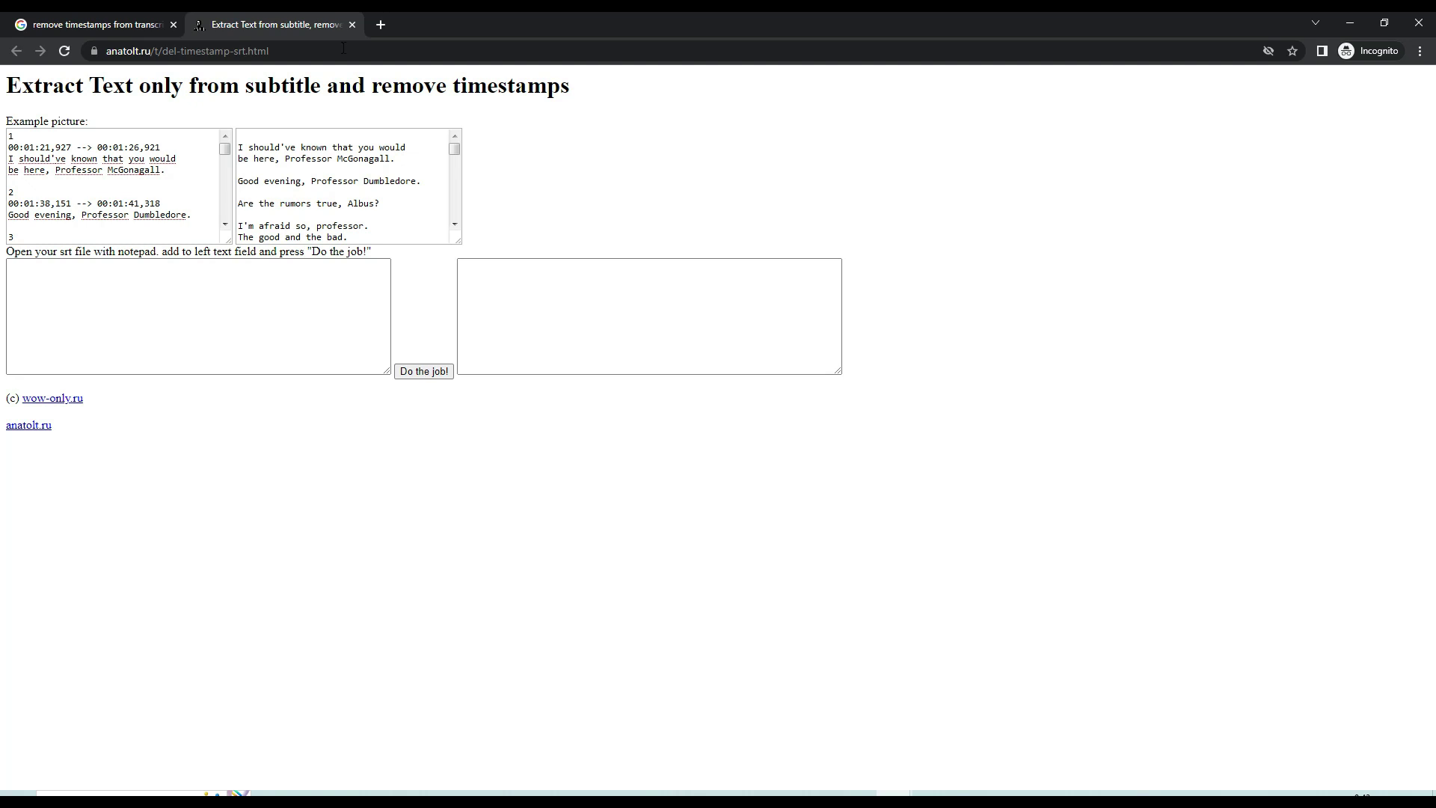
left_click(176, 346)
key("ctrl+v")
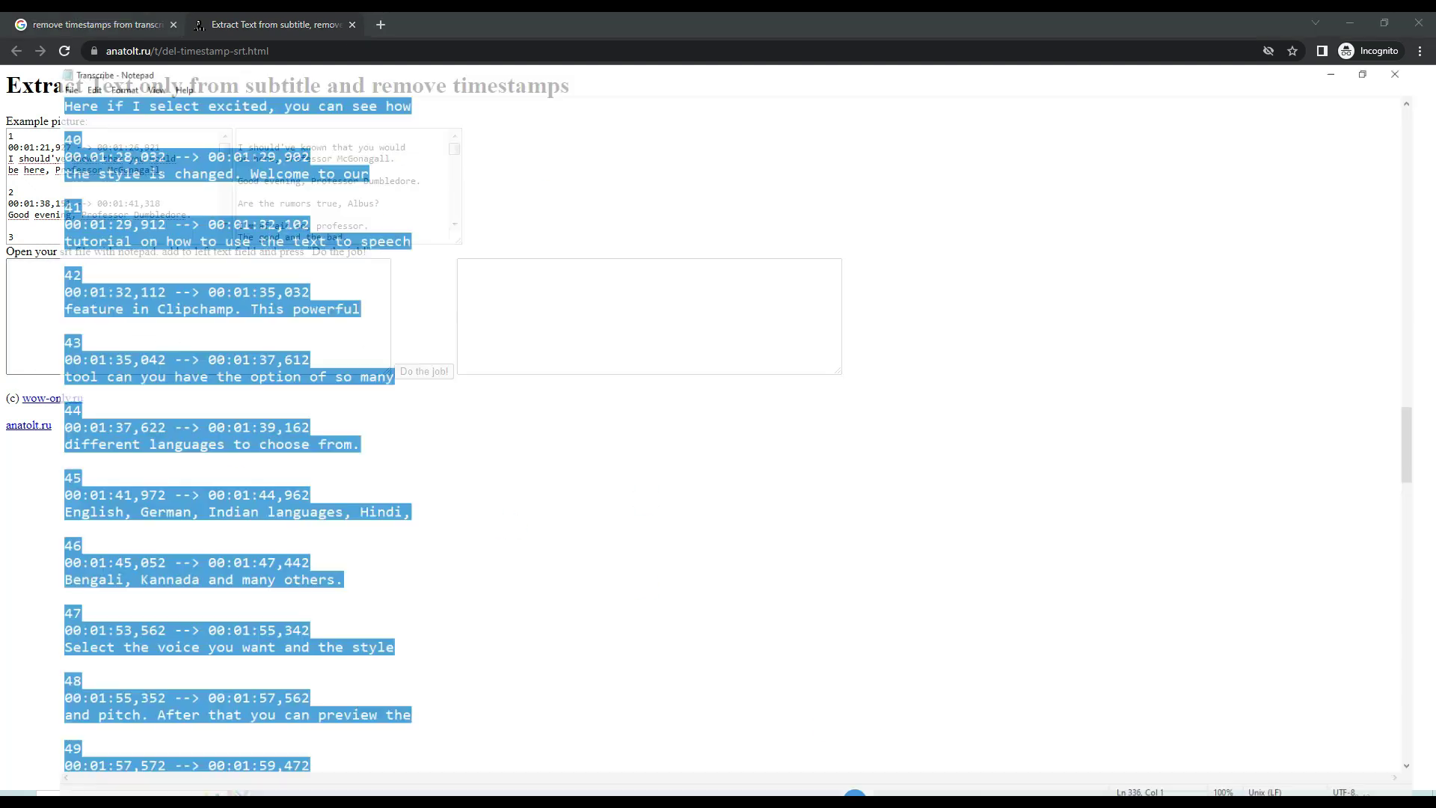
left_click(423, 371)
mouse_move(840, 282)
left_mouse_down()
mouse_move(833, 359)
mouse_move(837, 279)
left_mouse_up()
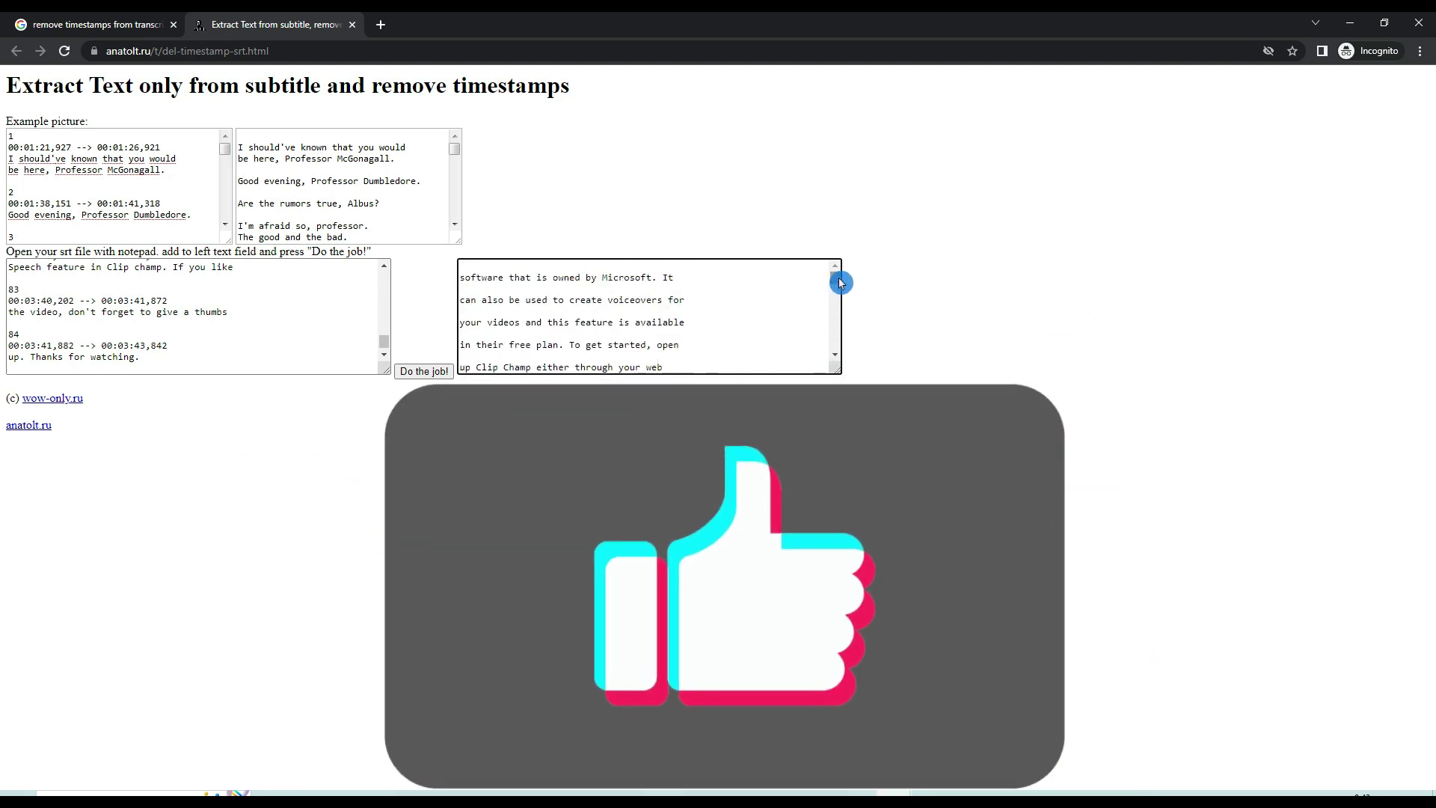